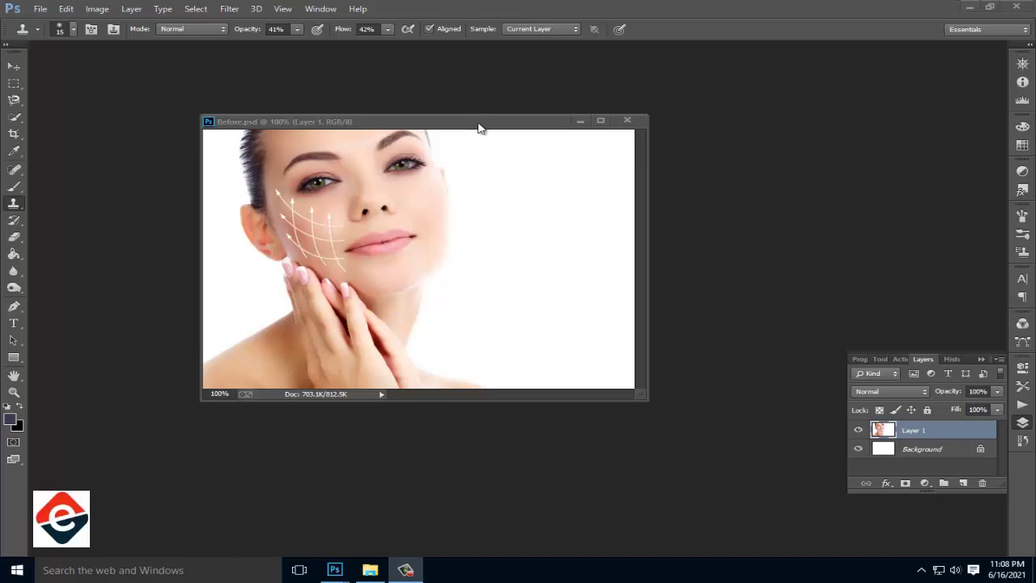
Move and enlarge the Before.psd window so grey space surrounds the portrait.
drag(479, 124, 395, 90)
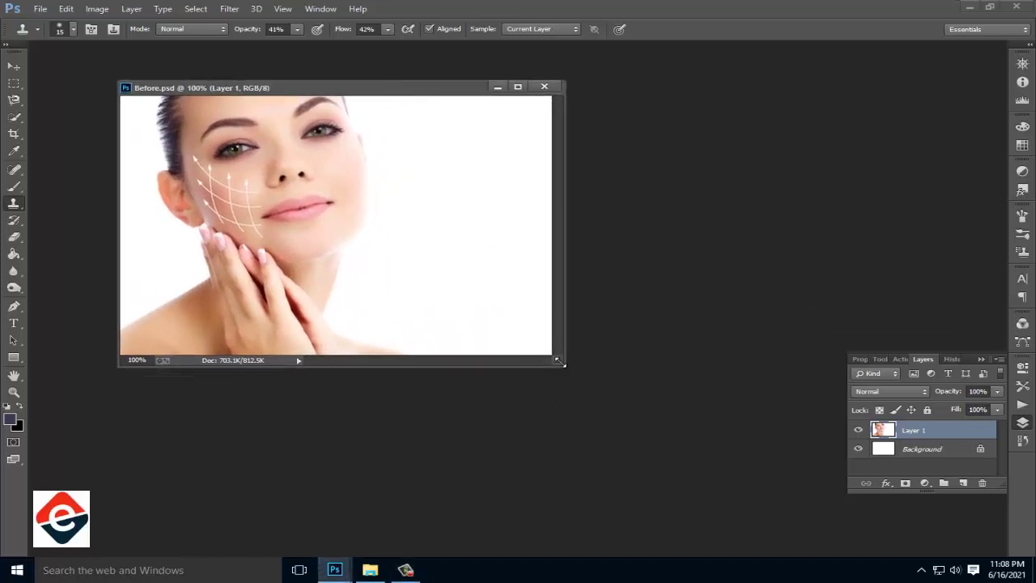
drag(557, 360, 666, 448)
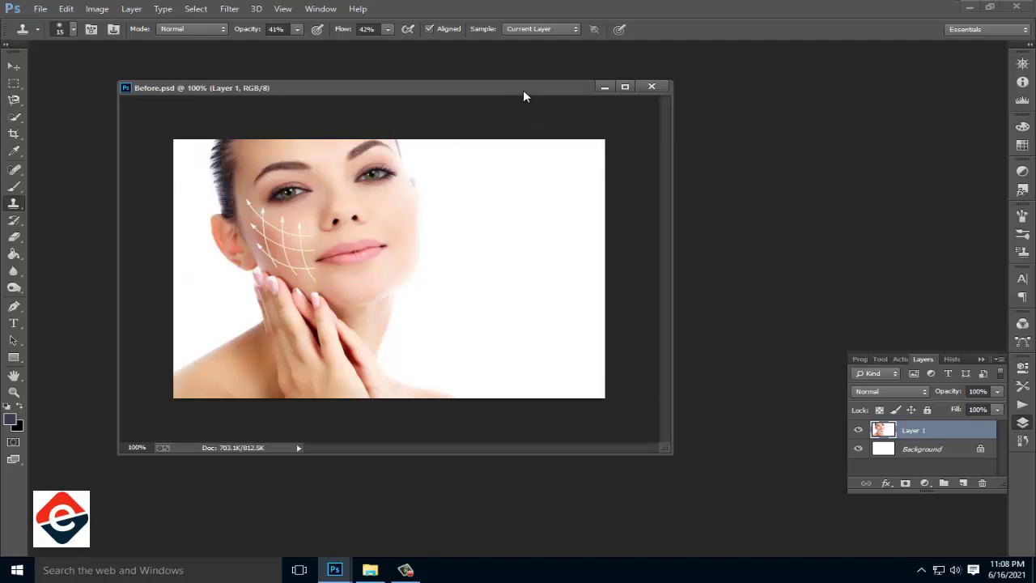
drag(523, 97, 488, 98)
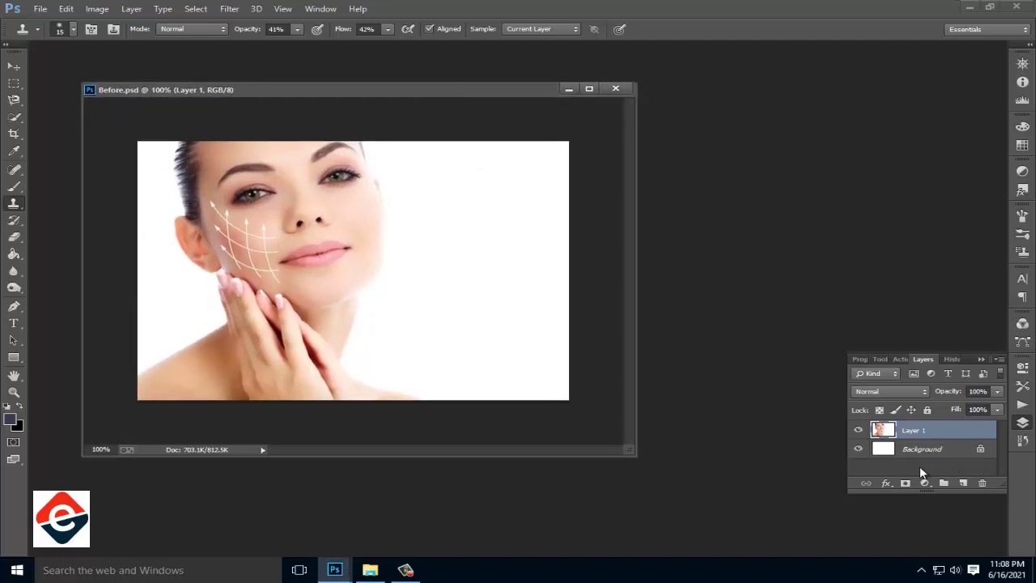
Merge the arrow layer into Background, then duplicate it as 'Background copy'.
key(ctrl+e)
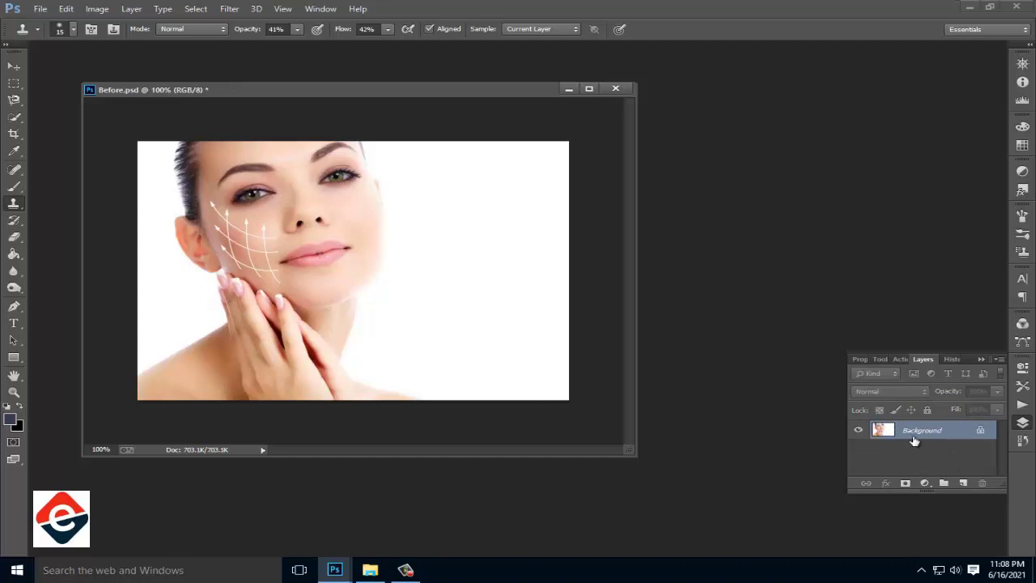
right_click(933, 432)
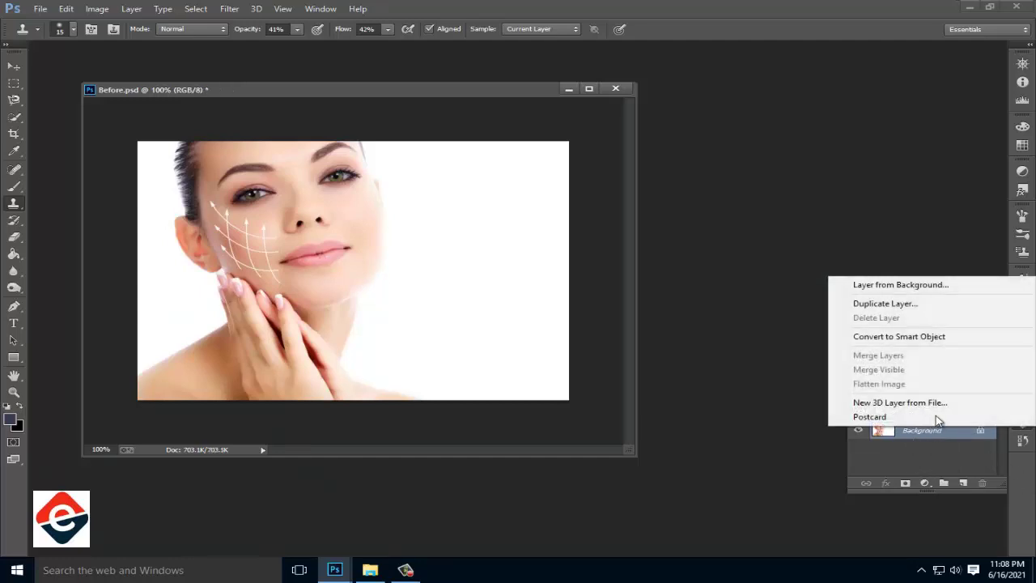
click(899, 303)
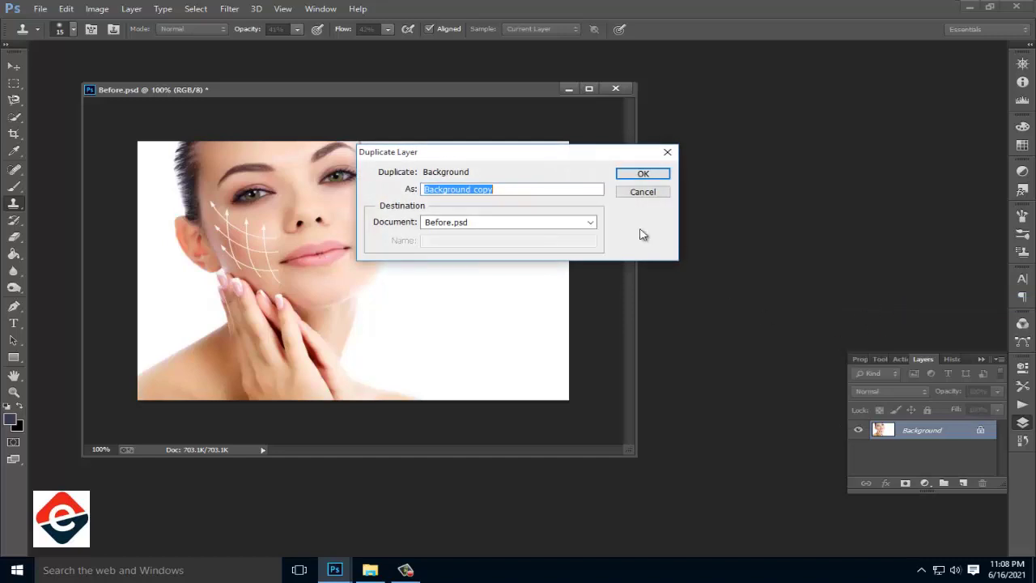
click(653, 173)
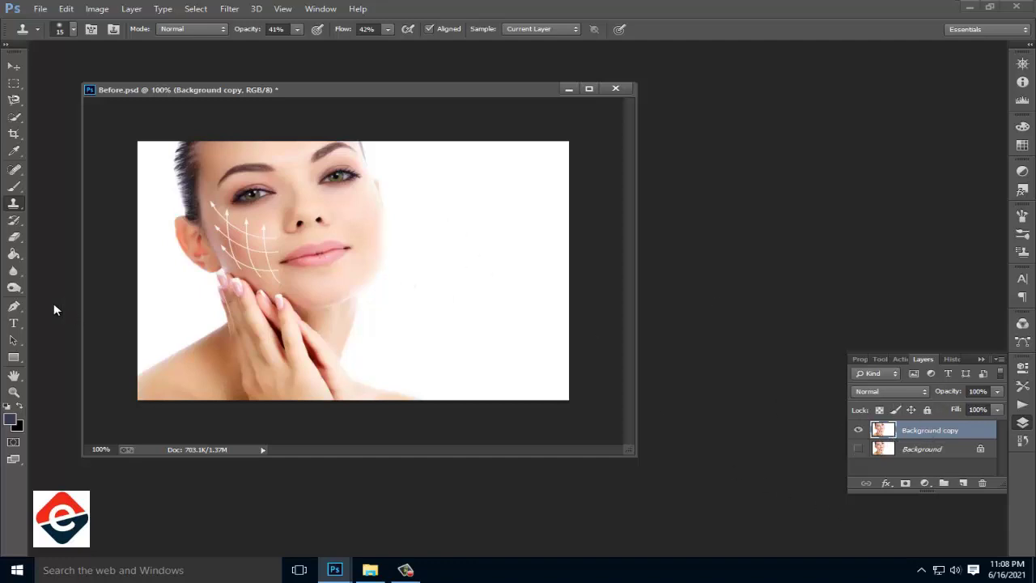
Select the Spot Healing Brush and zoom in on the maximized portrait.
click(589, 90)
click(990, 7)
click(14, 172)
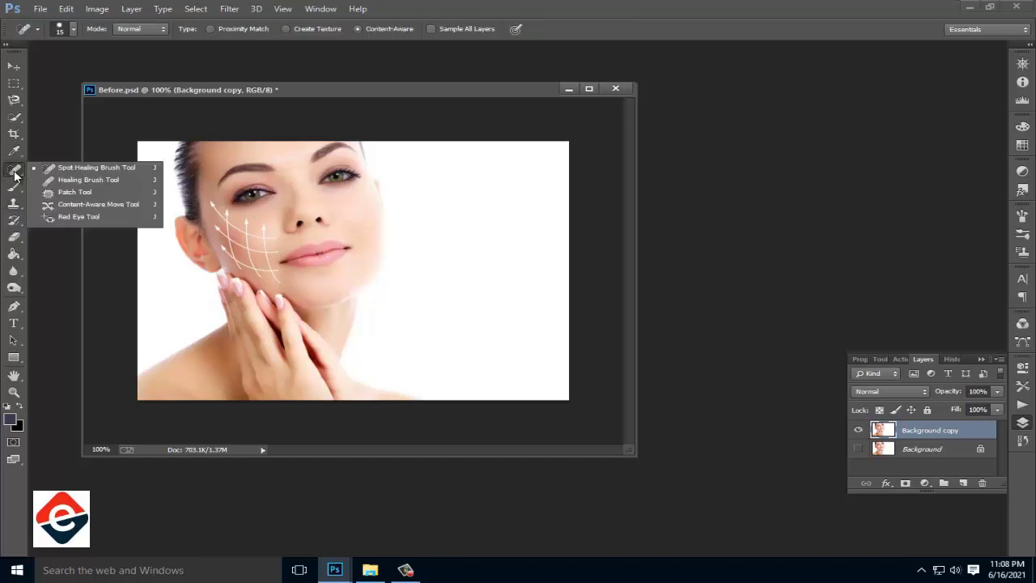
click(101, 169)
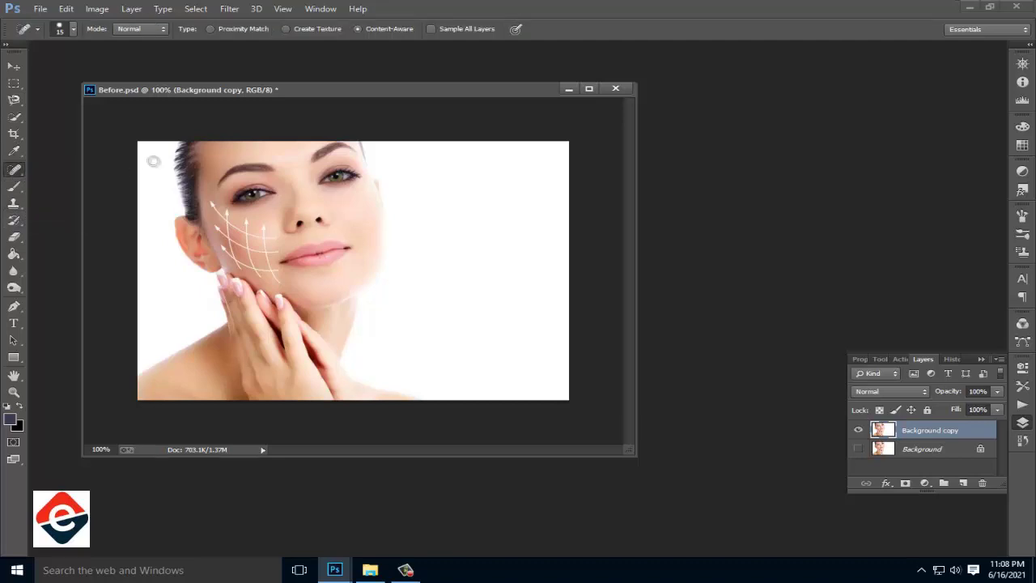
click(590, 90)
key(ctrl+plus)
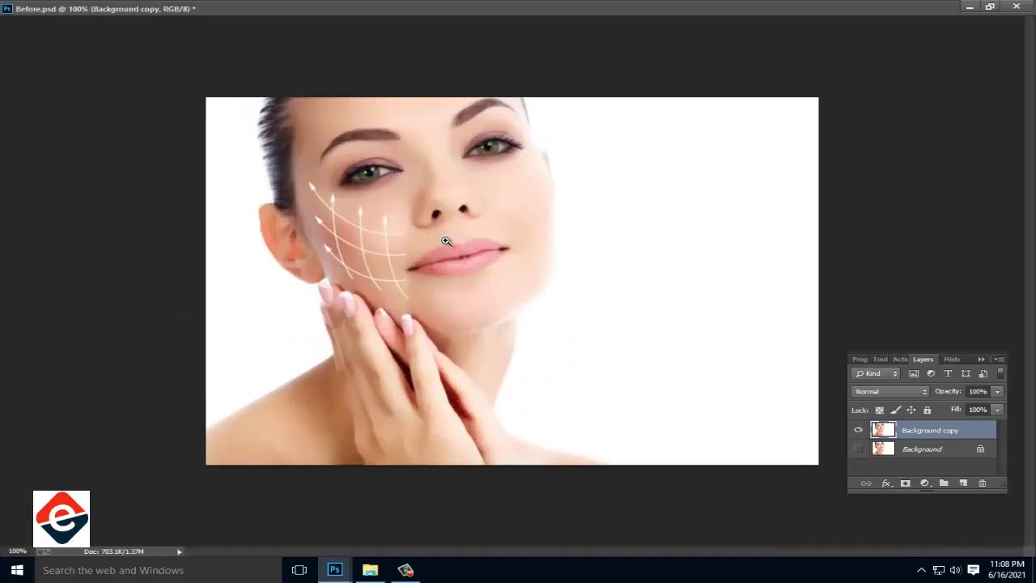
scroll(325, 192, up, 1)
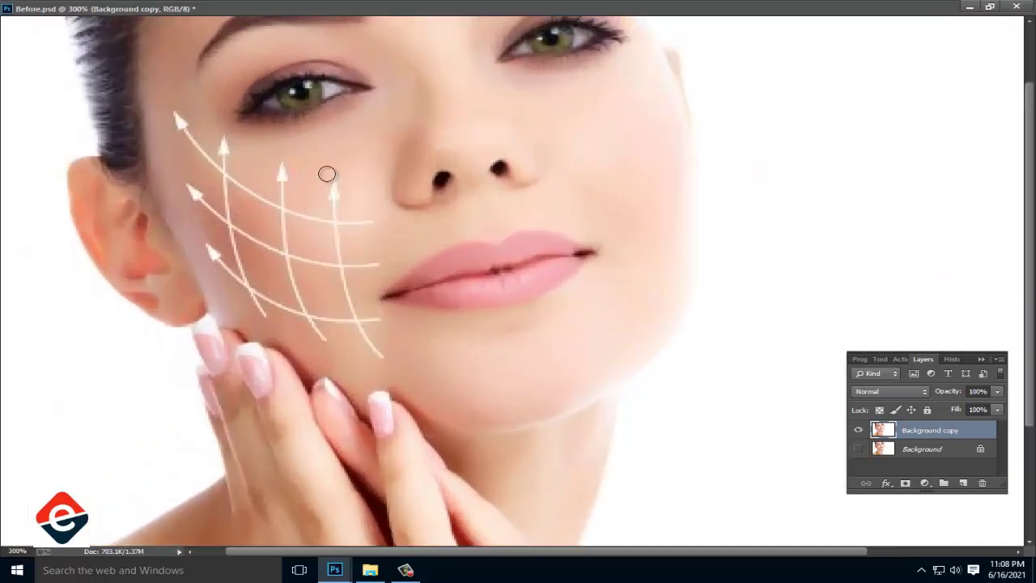
Heal the first cheek spots, turning off the sampling warning with Don't show again.
alt+click(333, 170)
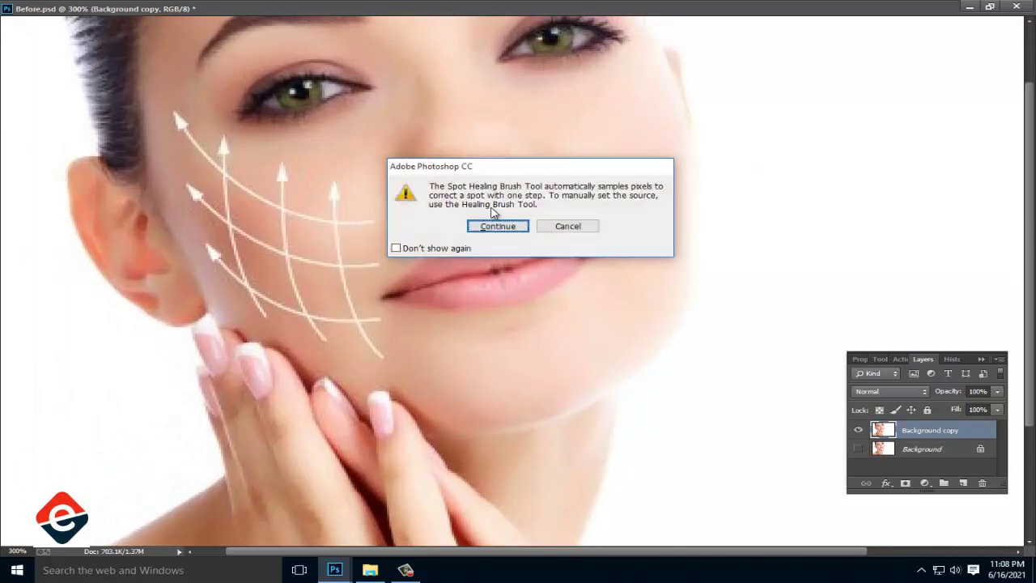
click(499, 226)
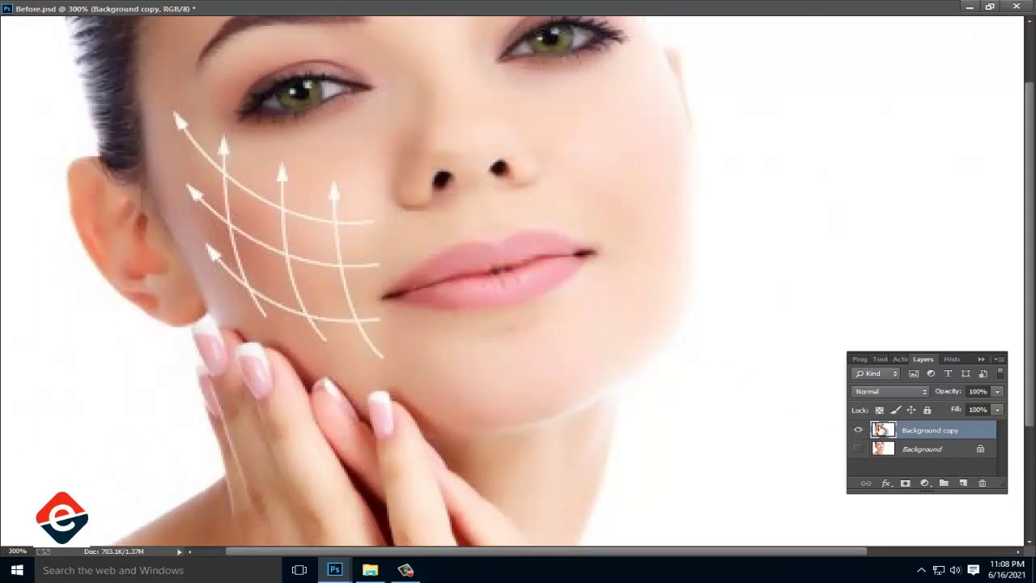
alt+click(333, 162)
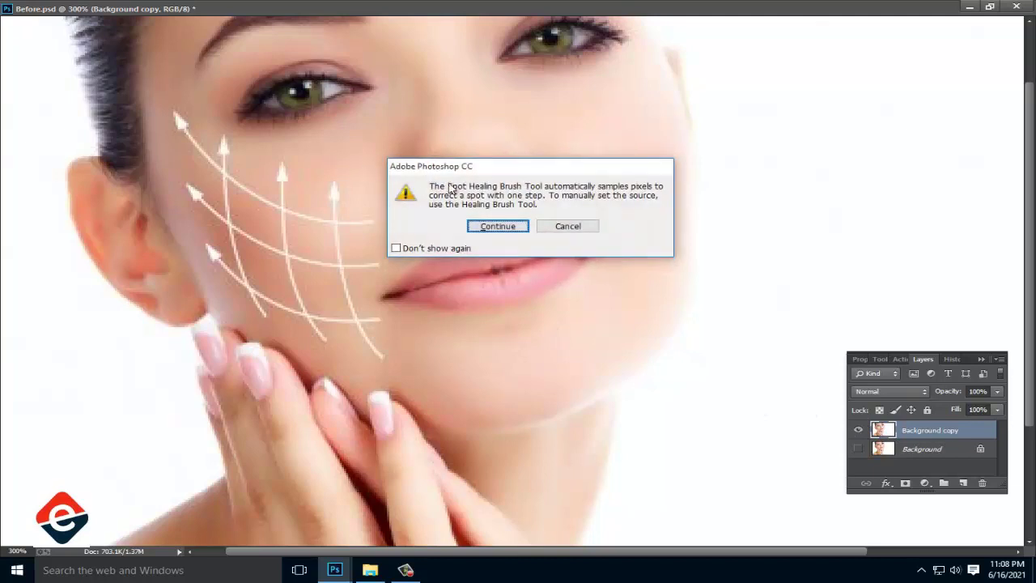
click(403, 249)
click(498, 226)
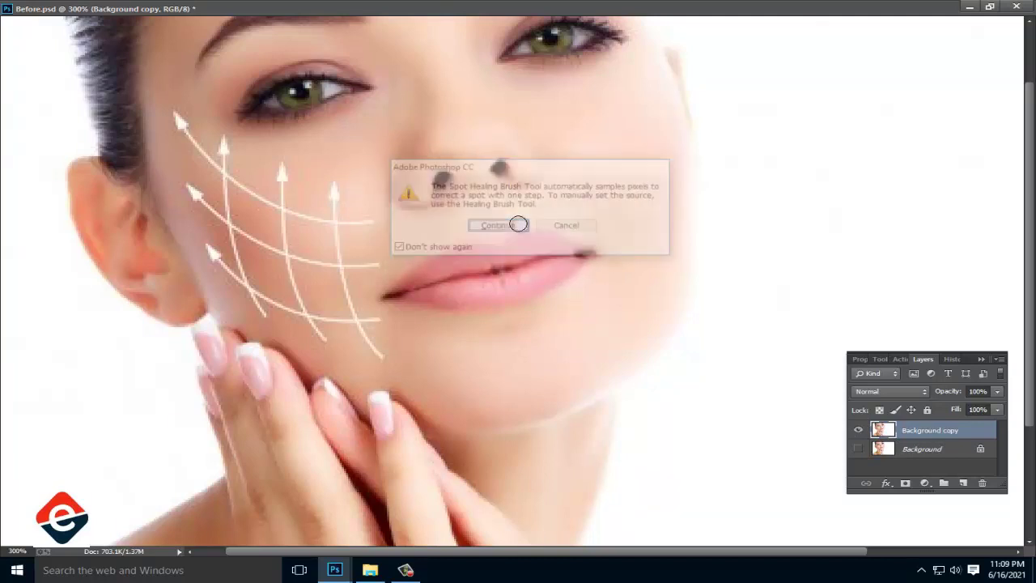
click(323, 168)
Heal away the vertical, horizontal and diagonal arrow lines on the cheek and temple.
mouse_move(331, 165)
mouse_down()
mouse_move(334, 227)
mouse_move(348, 220)
mouse_up()
click(279, 169)
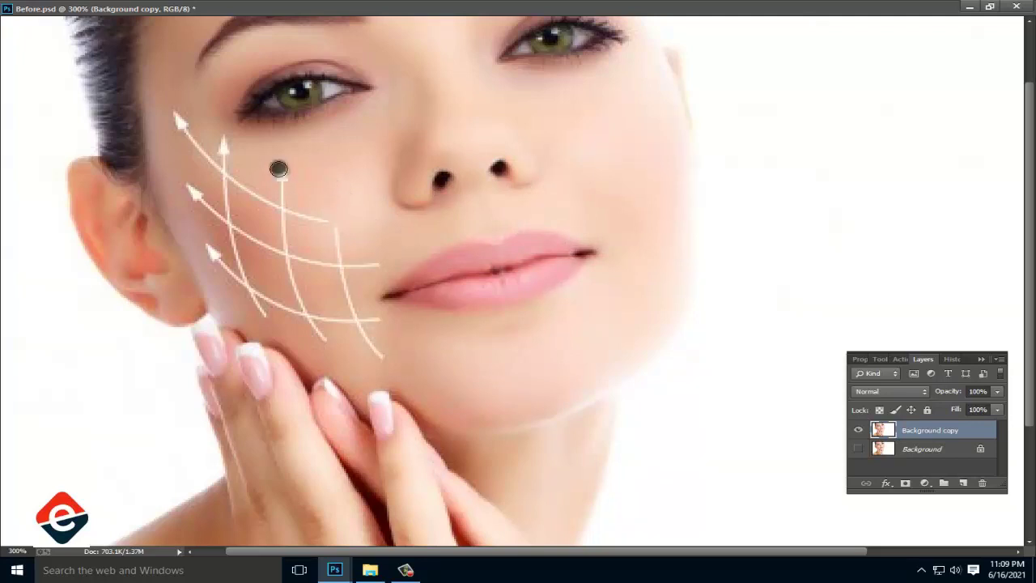
mouse_move(279, 168)
mouse_down()
mouse_move(281, 204)
mouse_move(327, 222)
mouse_up()
drag(248, 190, 282, 214)
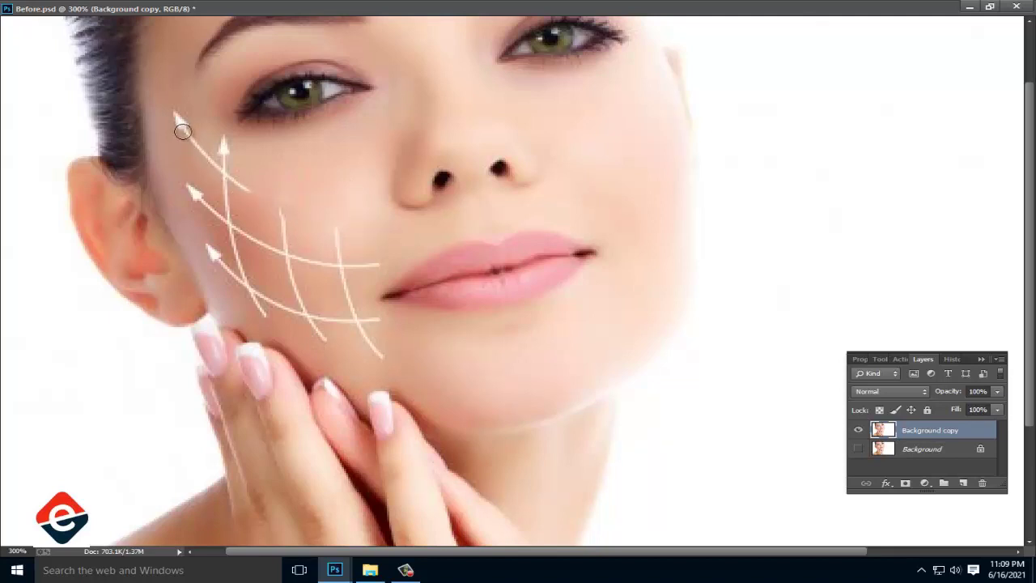
mouse_move(176, 119)
mouse_down()
mouse_move(232, 169)
mouse_move(230, 197)
mouse_move(285, 253)
mouse_up()
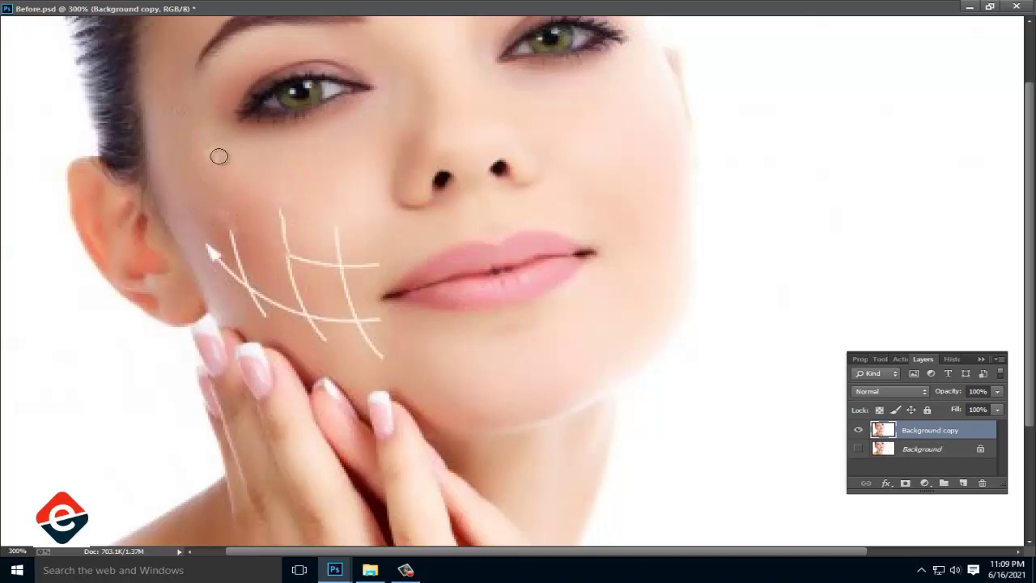
drag(278, 212, 280, 257)
mouse_move(329, 229)
mouse_down()
mouse_move(332, 260)
mouse_move(285, 260)
mouse_up()
mouse_move(337, 240)
mouse_down()
mouse_move(338, 271)
mouse_move(336, 258)
mouse_up()
mouse_move(374, 356)
mouse_down()
mouse_move(346, 307)
mouse_move(328, 315)
mouse_move(288, 248)
mouse_up()
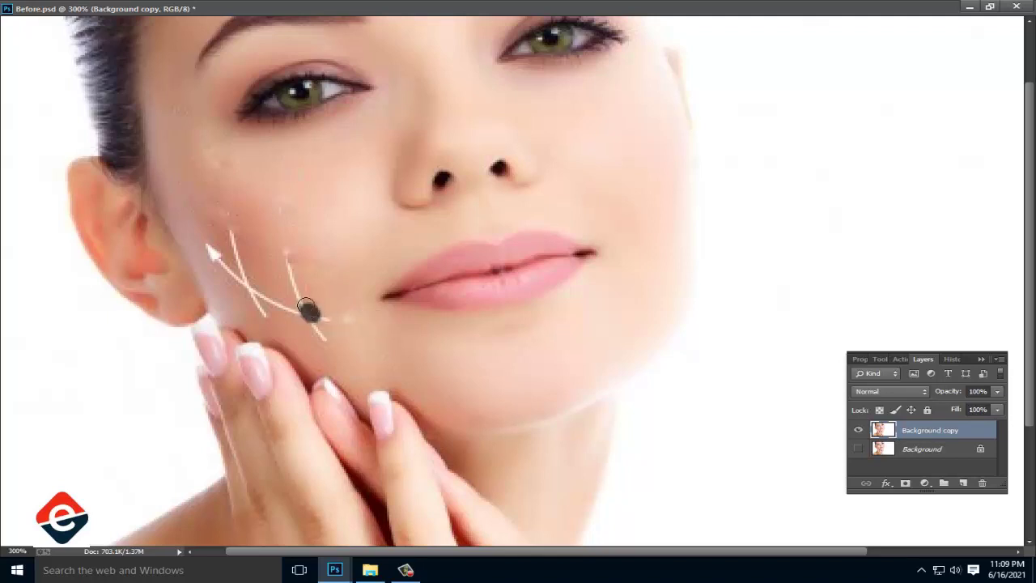
mouse_move(231, 230)
mouse_down()
mouse_move(263, 294)
mouse_move(317, 316)
mouse_move(322, 332)
mouse_up()
click(238, 260)
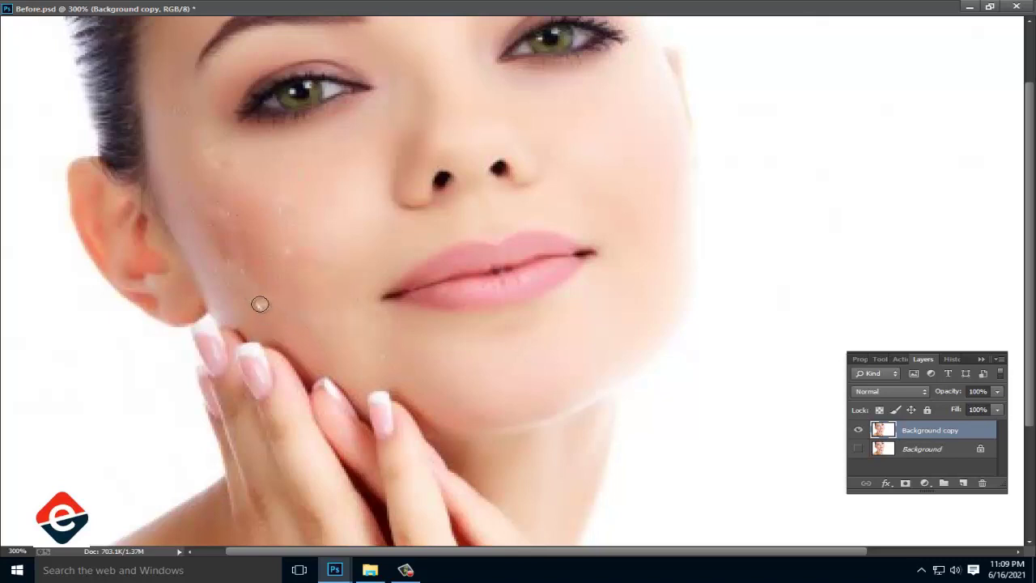
Spot-heal the leftover small marks on the cheek and zoom out to view the face.
drag(245, 272, 228, 253)
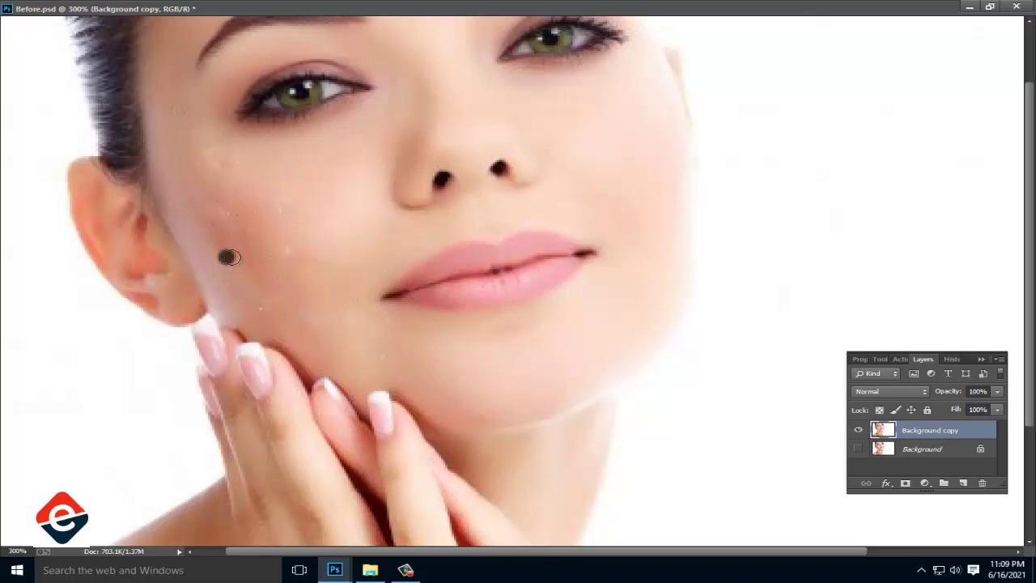
click(222, 214)
click(278, 215)
click(208, 159)
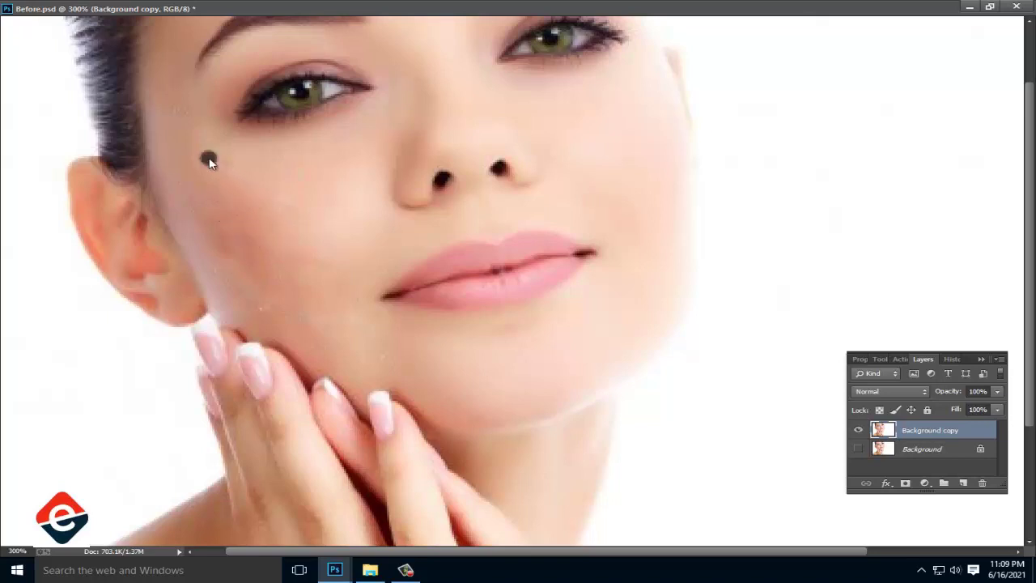
click(235, 220)
click(209, 202)
click(205, 149)
click(245, 223)
click(263, 304)
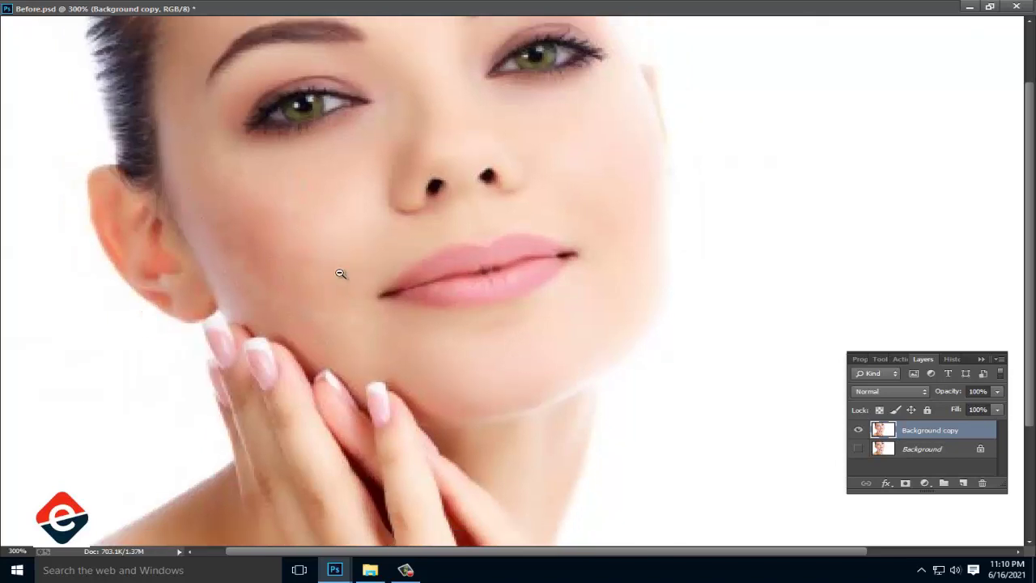
key(ctrl+minus)
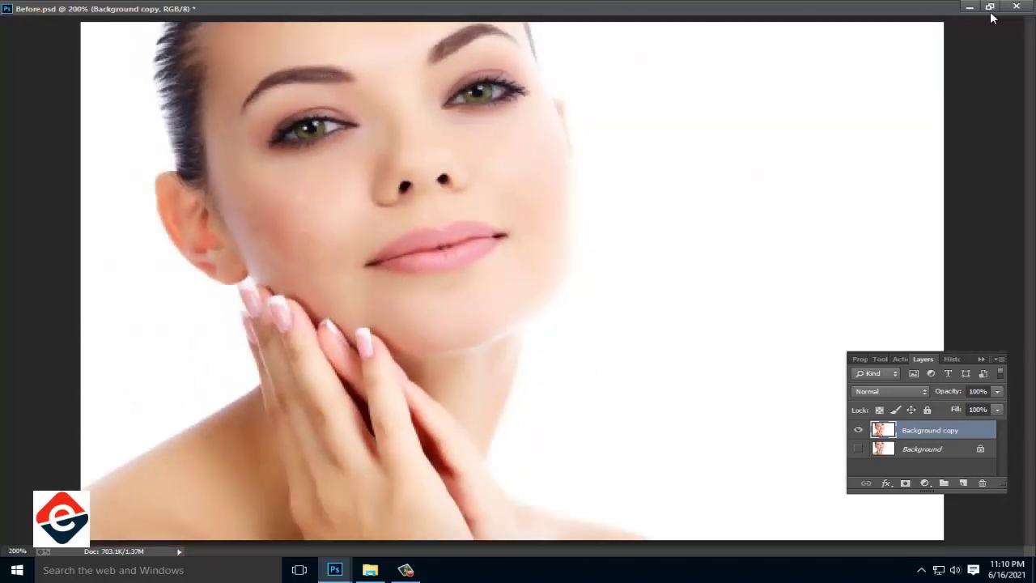
Switch to the Healing Brush Tool and shrink its brush size with [.
click(991, 8)
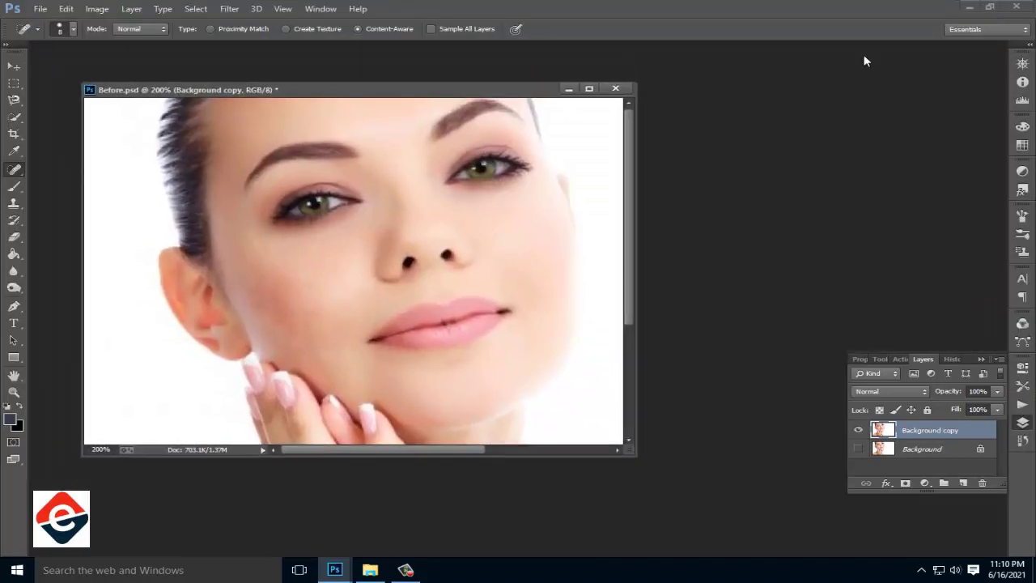
right_click(16, 171)
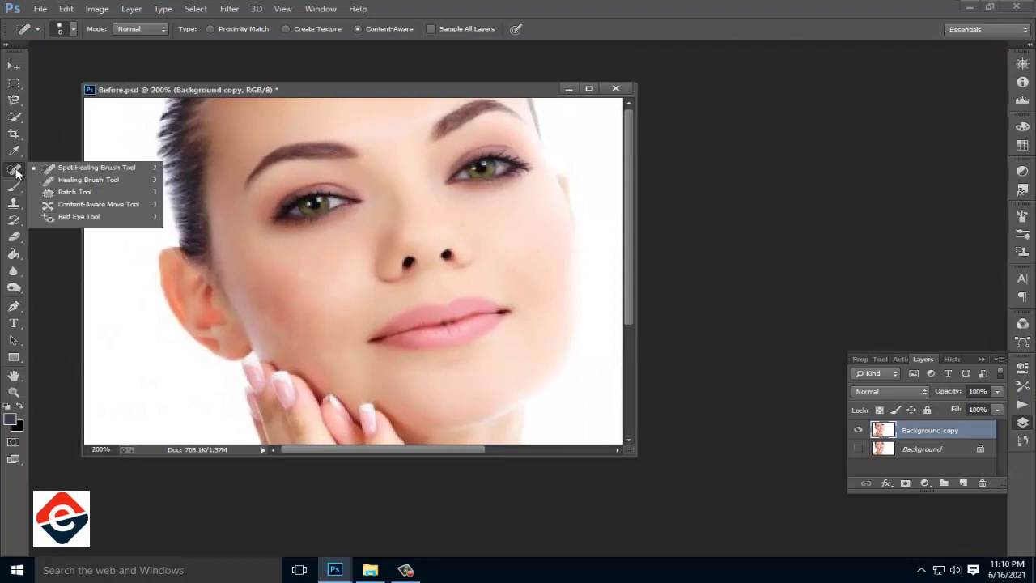
click(115, 180)
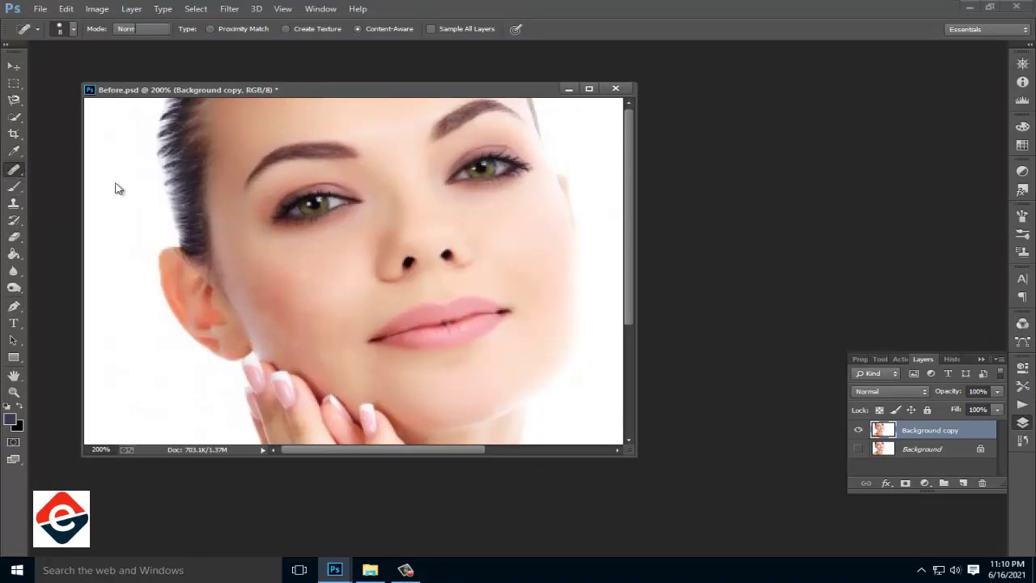
click(589, 88)
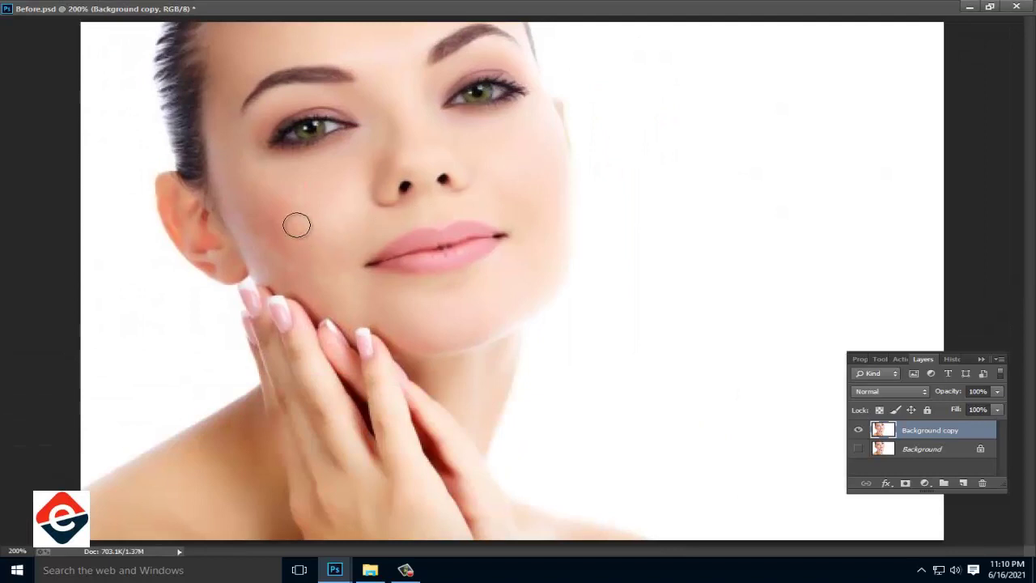
key(bracketleft)
scroll(294, 222, up, 1)
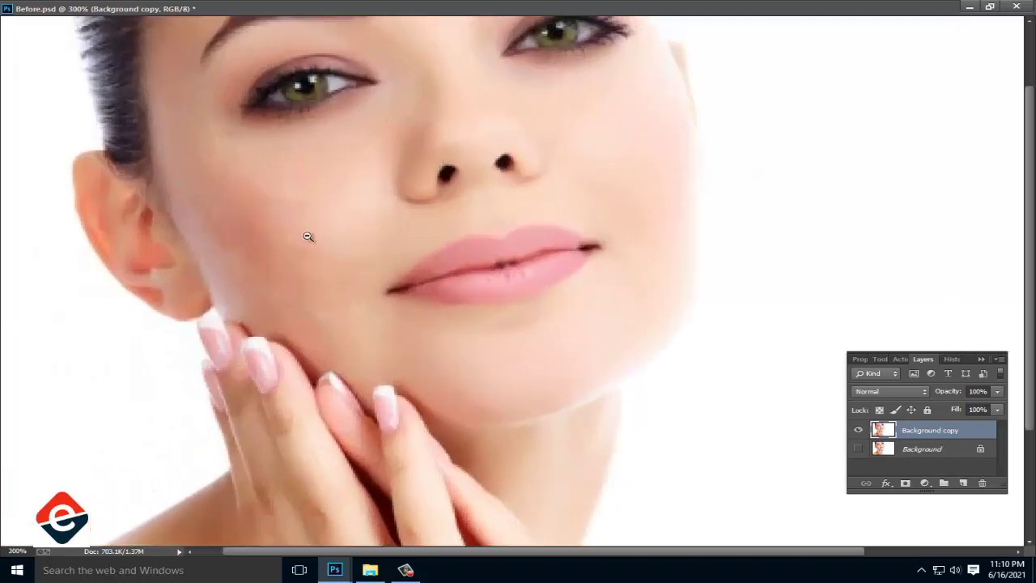
scroll(307, 235, down, 1)
scroll(310, 236, down, 1)
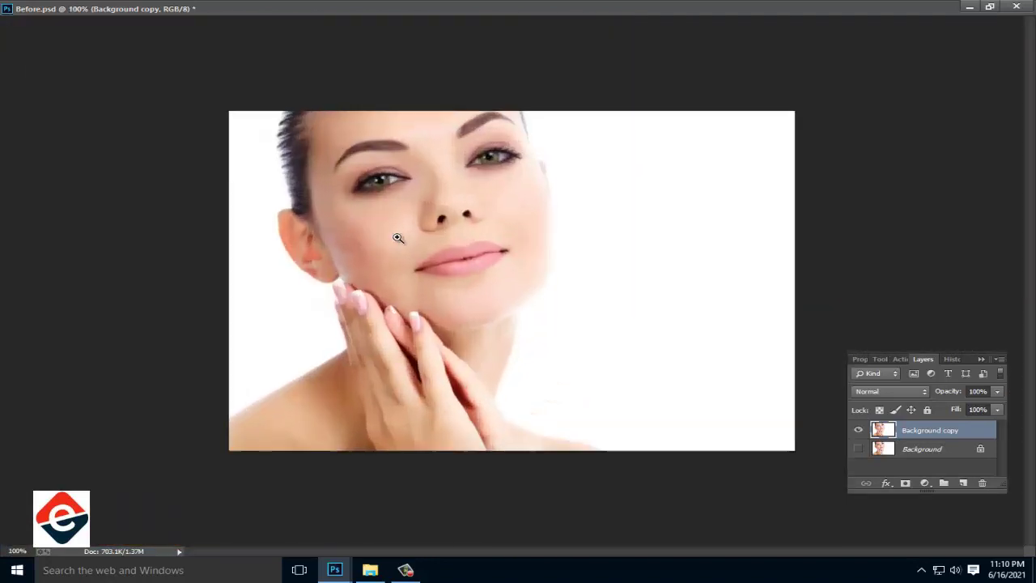
scroll(397, 237, up, 1)
click(990, 10)
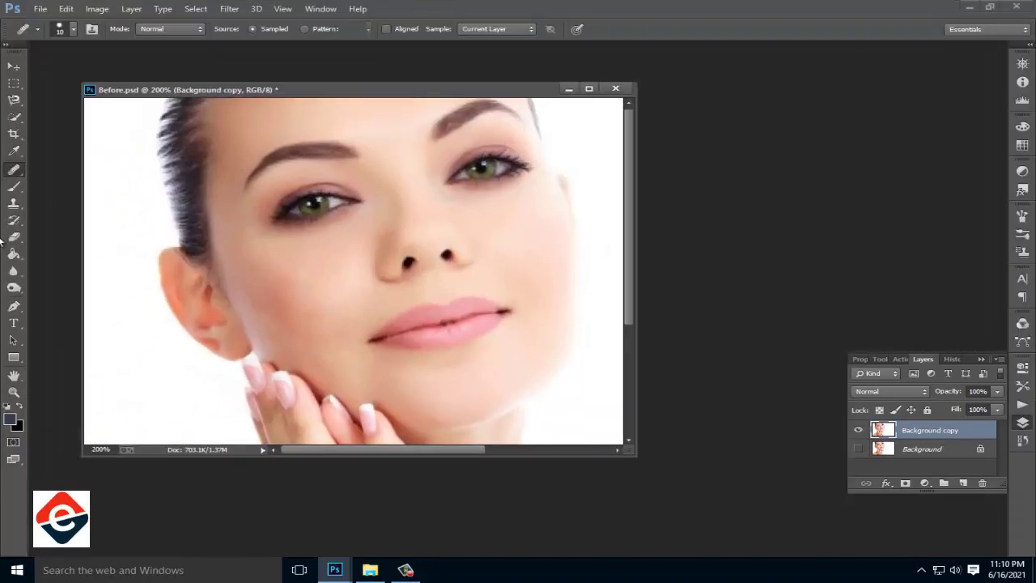
Switch to the Brush tool and paint Alt-sampled skin tone over the lower cheek.
right_click(20, 185)
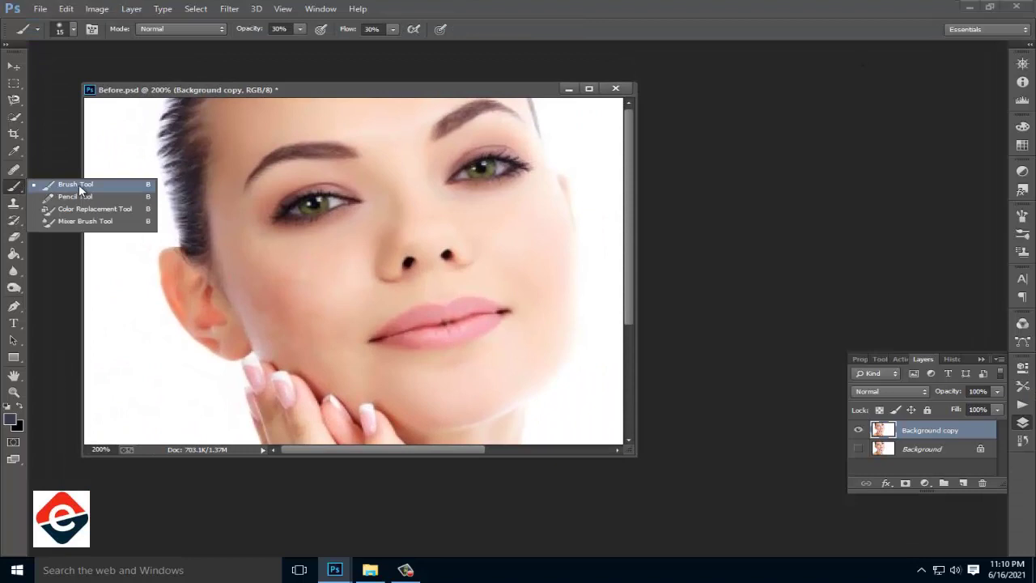
click(79, 184)
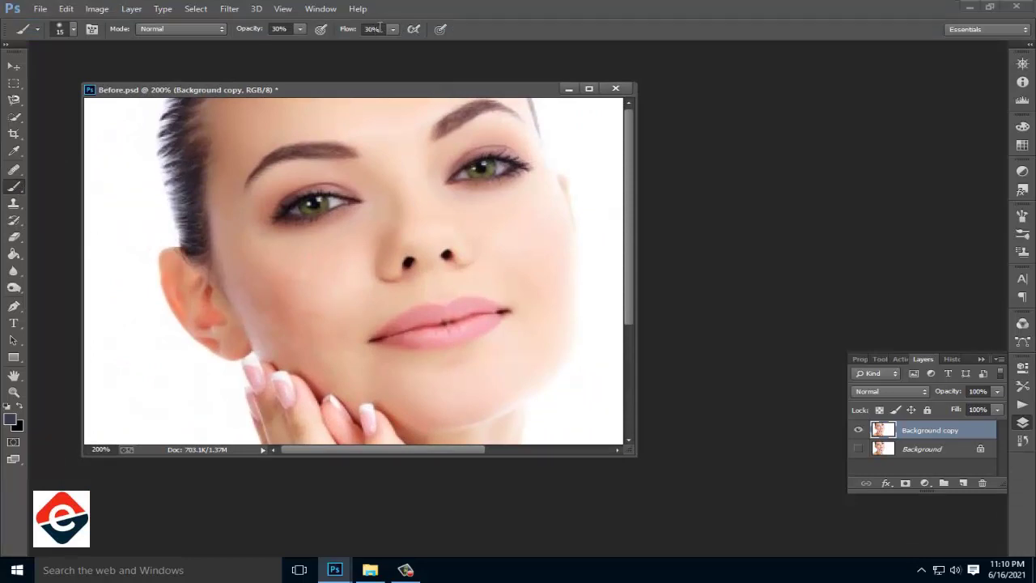
click(589, 89)
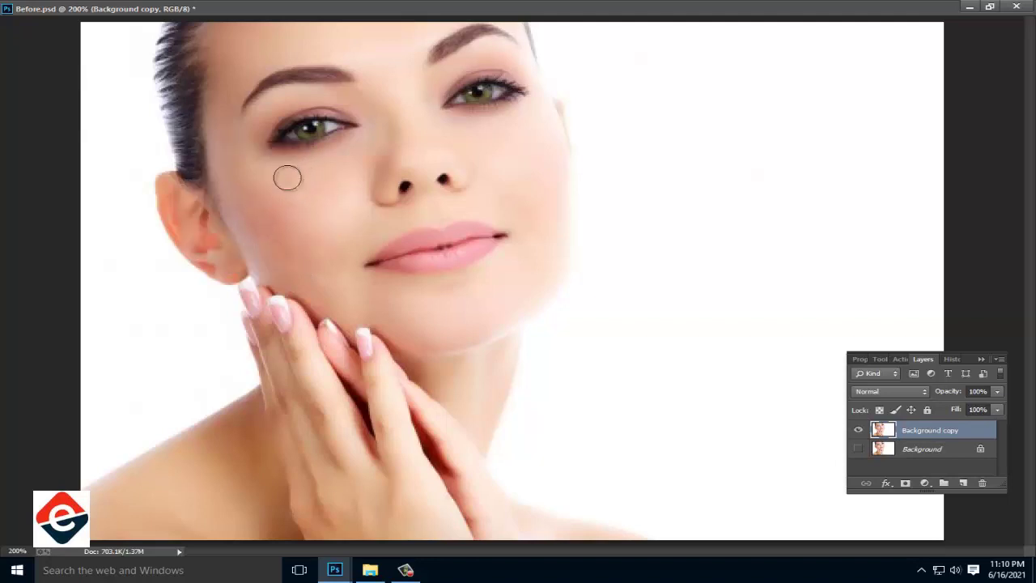
key(alt)
alt+click(322, 261)
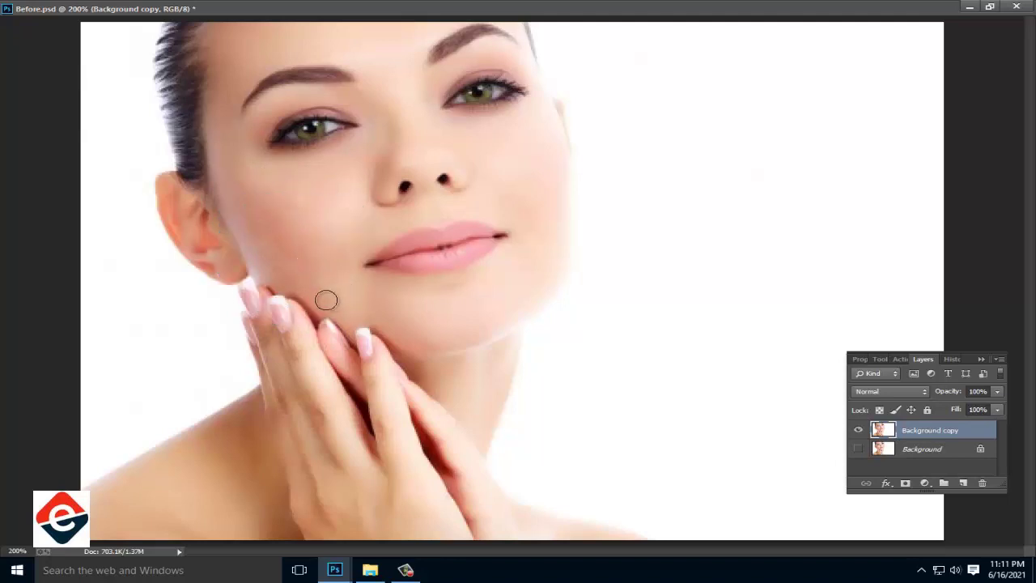
click(326, 301)
alt+click(280, 188)
key(ctrl+minus)
key(ctrl+minus)
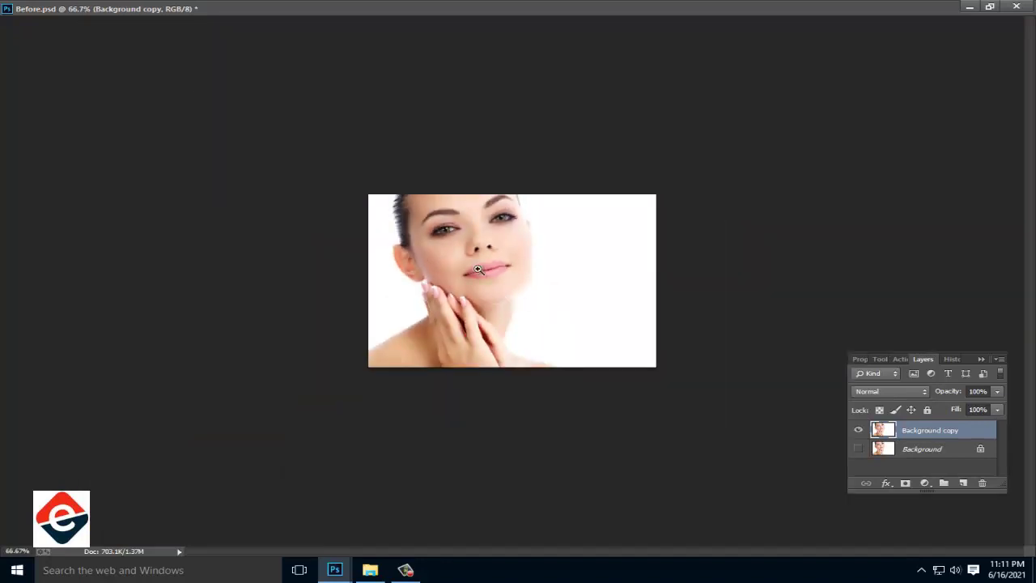
key(ctrl+plus)
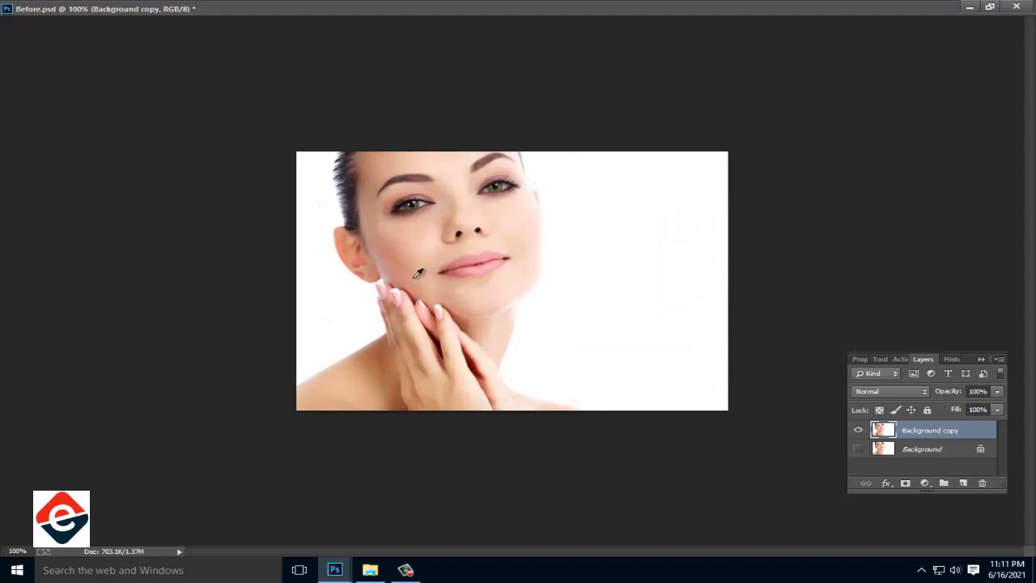
Resample cheek skin, paint over a remaining blemish, and zoom to 200% on the face.
alt+click(414, 276)
click(410, 264)
alt+click(407, 235)
click(403, 237)
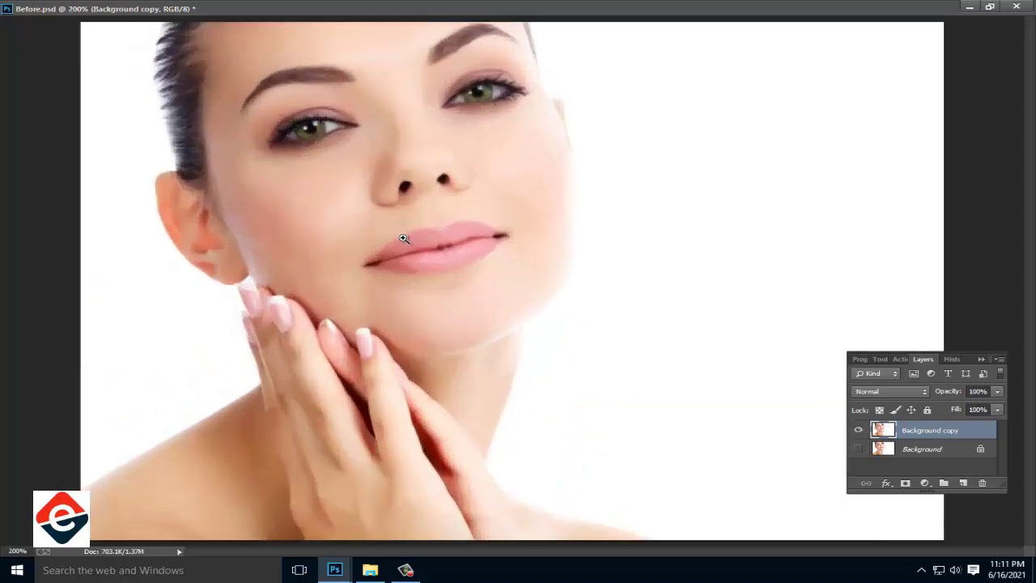
click(403, 237)
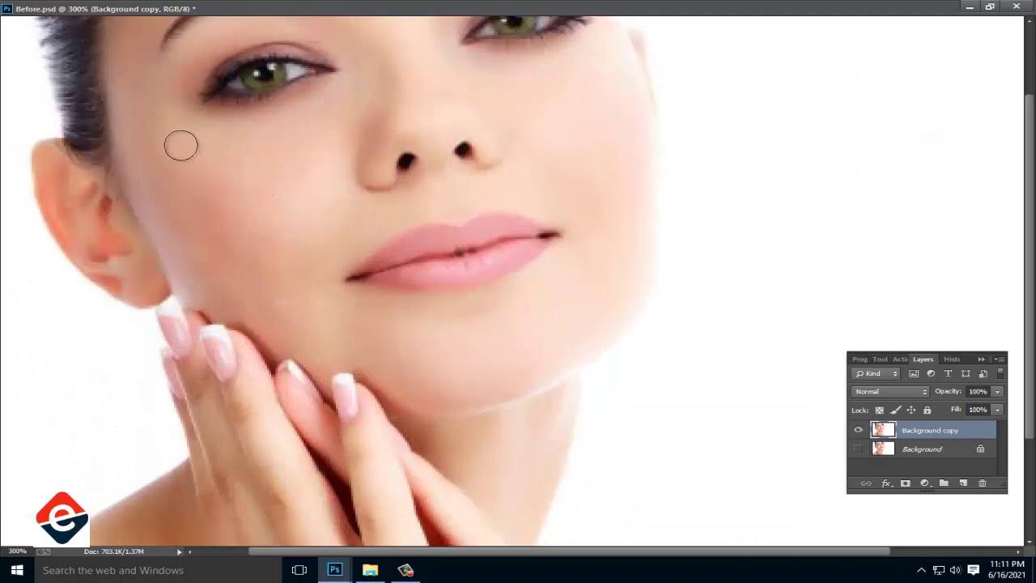
key(ctrl+minus)
key(ctrl+minus)
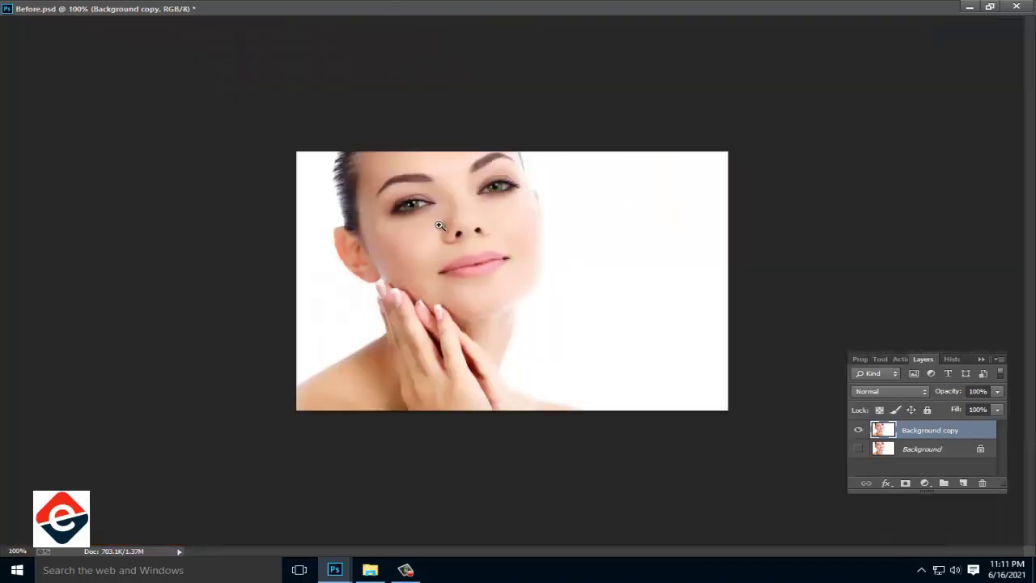
click(439, 225)
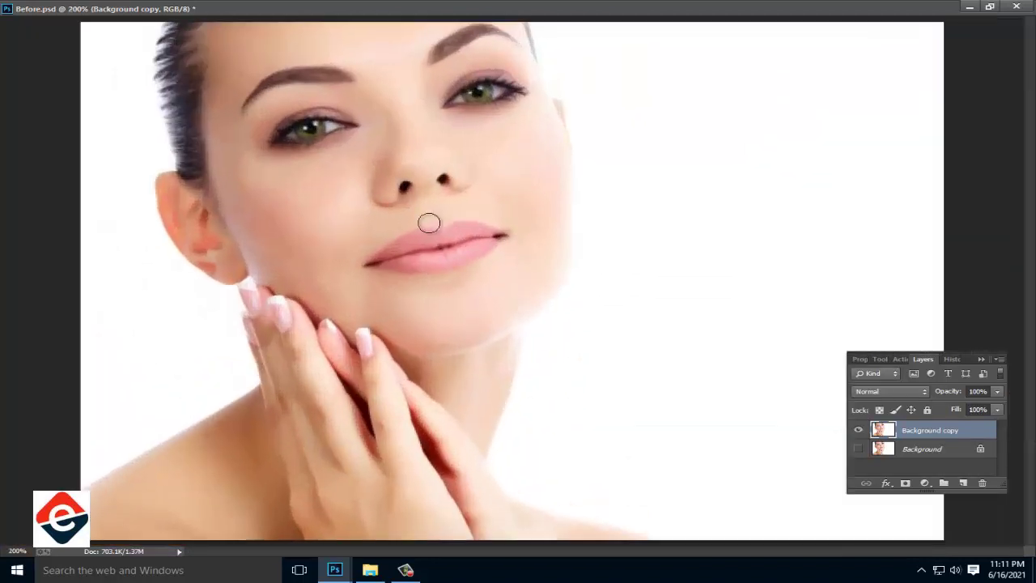
Apply Filter > Noise > Despeckle to the Background copy portrait.
click(991, 10)
click(229, 9)
mouse_move(239, 201)
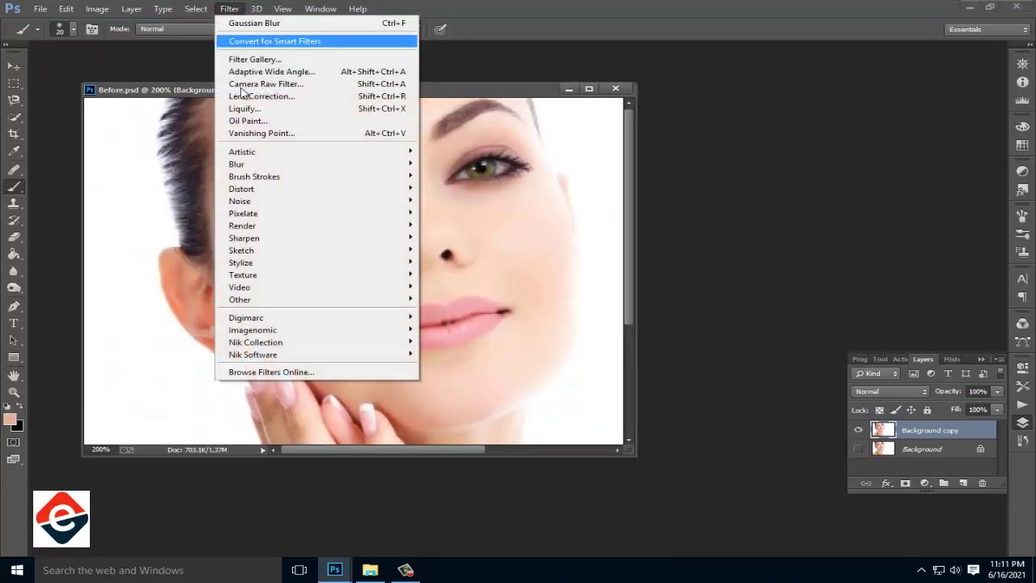
click(451, 213)
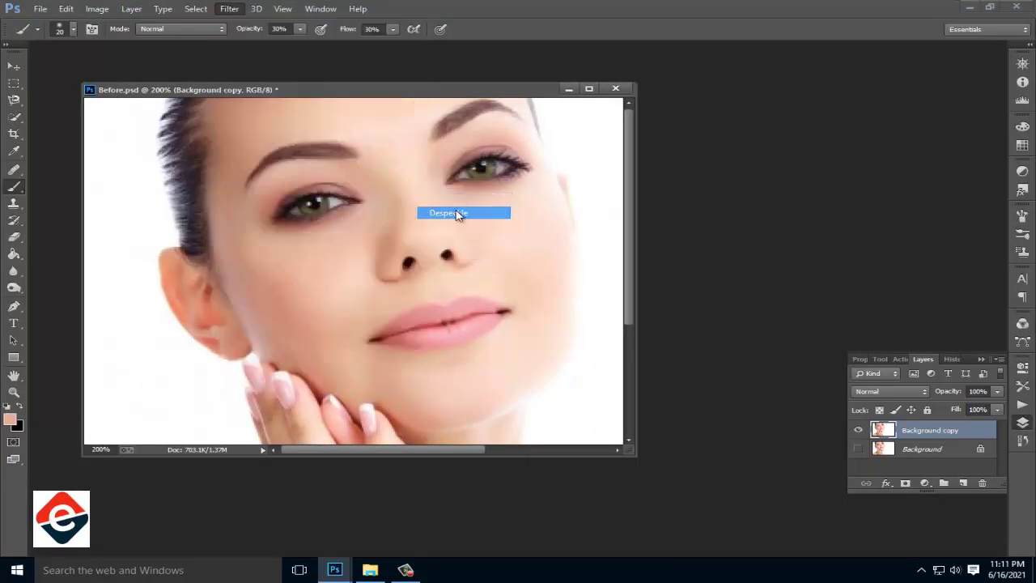
alt+click(472, 319)
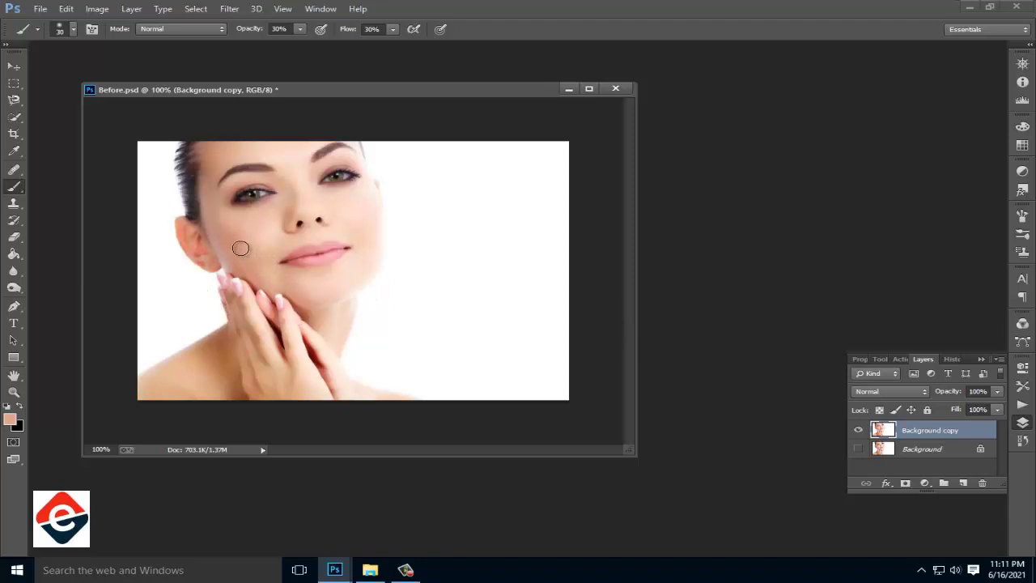
Resample skin tone and touch up the cheek, zooming out to check the result.
alt+click(251, 273)
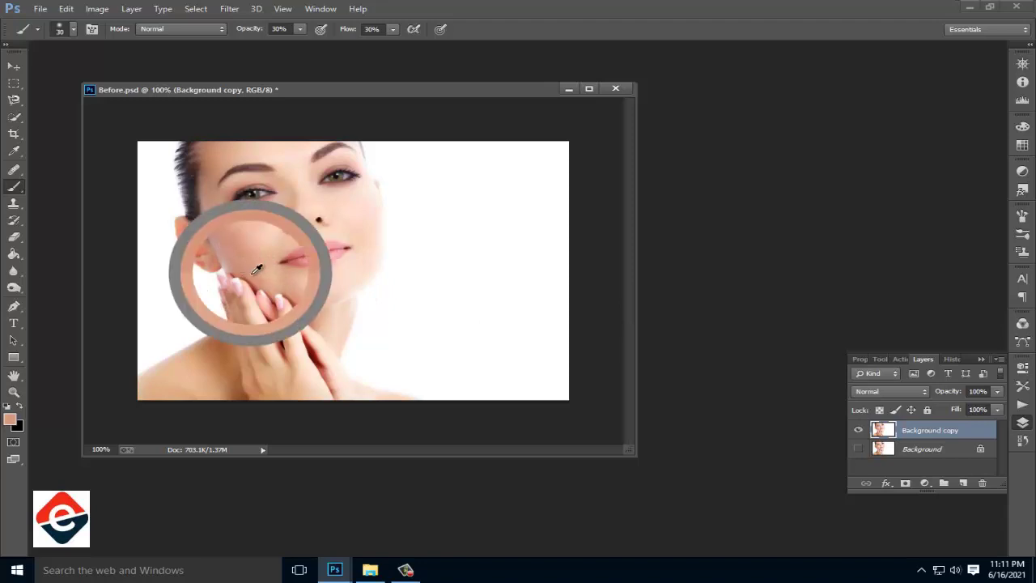
key(ctrl+minus)
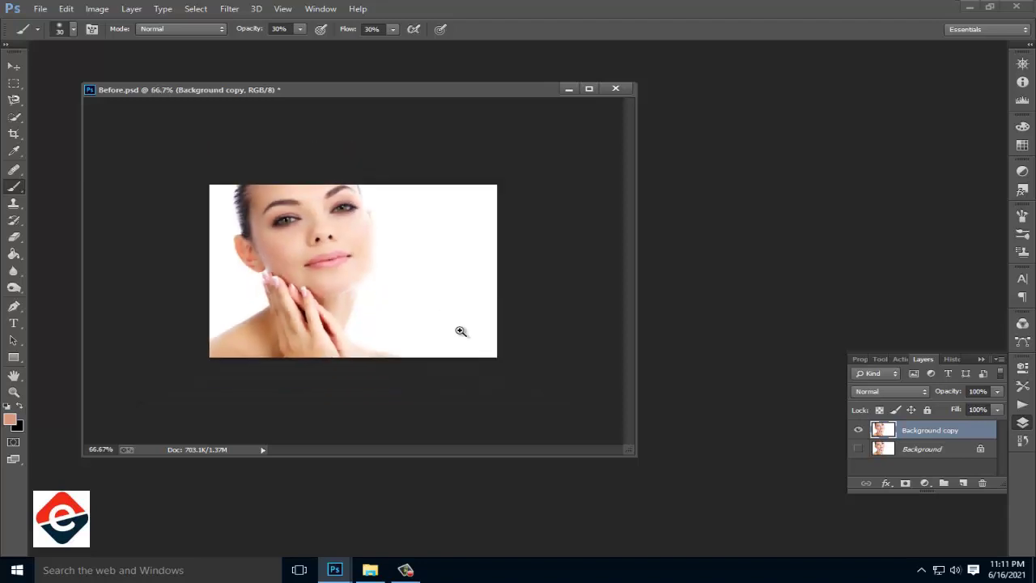
key(ctrl+plus)
alt+click(256, 257)
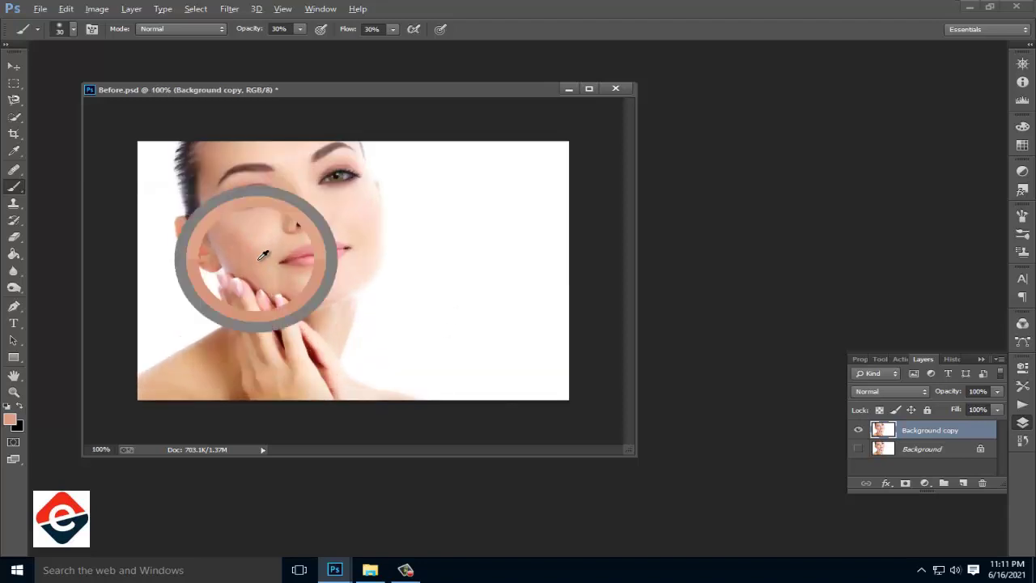
key(ctrl+minus)
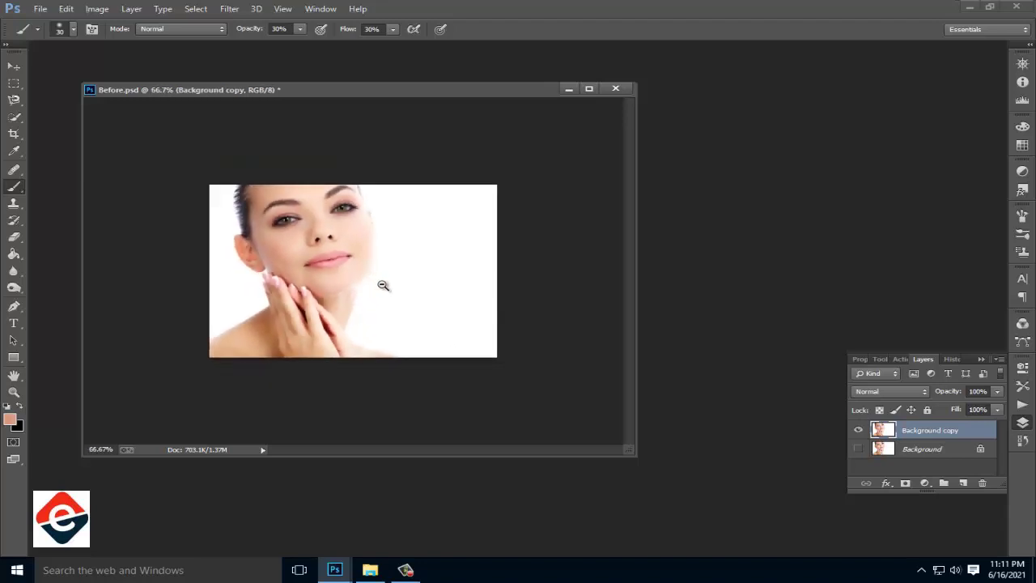
key(ctrl+minus)
key(ctrl+plus)
key(ctrl+plus)
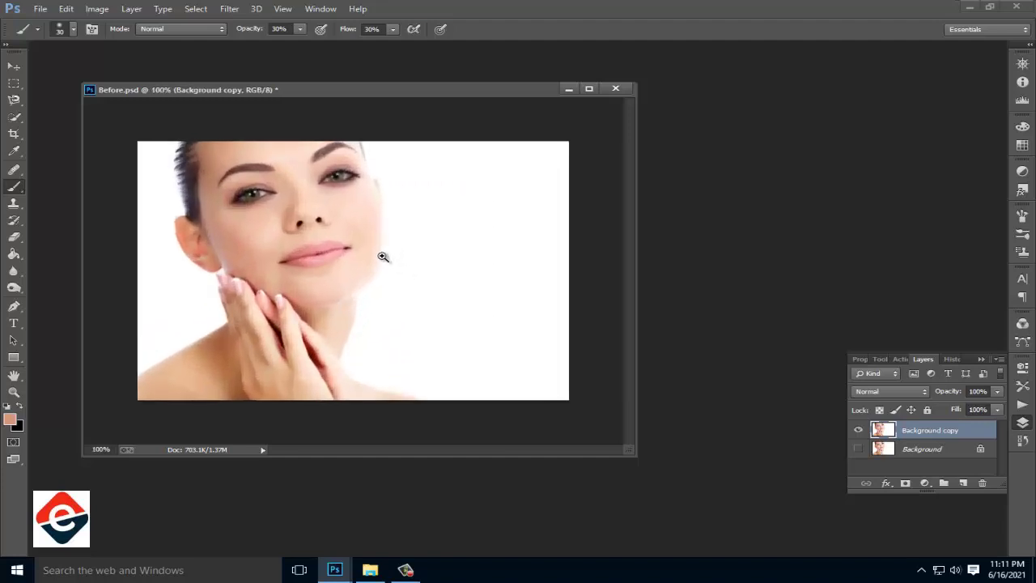
key(ctrl+minus)
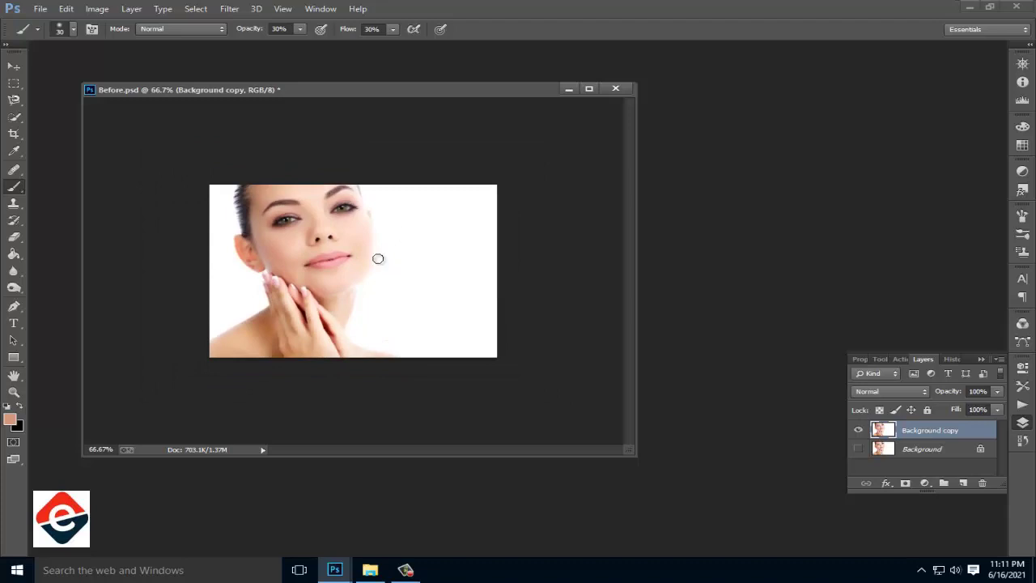
Save the retouched portrait as 'Before 2.psd' with the default Photoshop format options.
key(ctrl+plus)
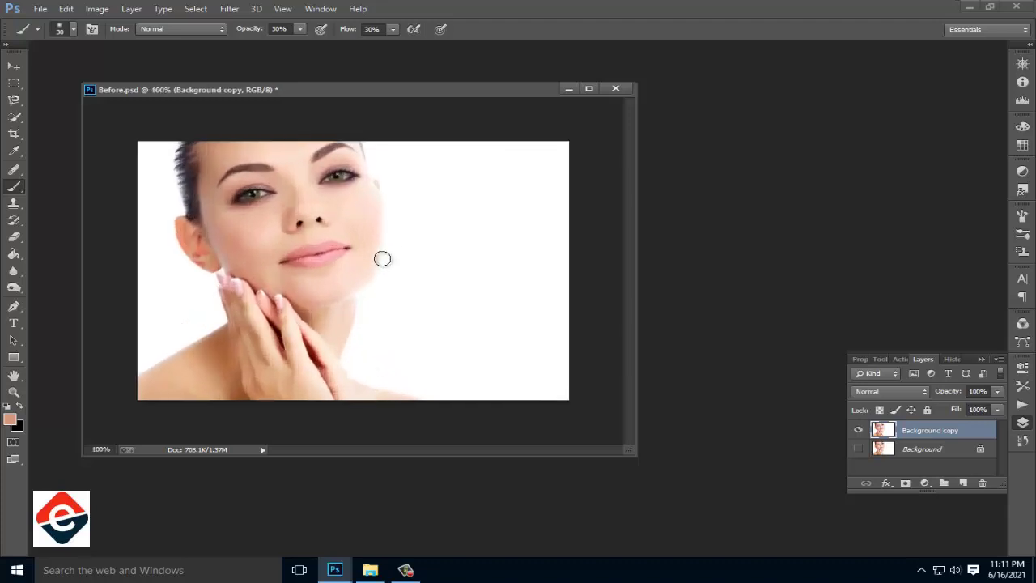
click(38, 10)
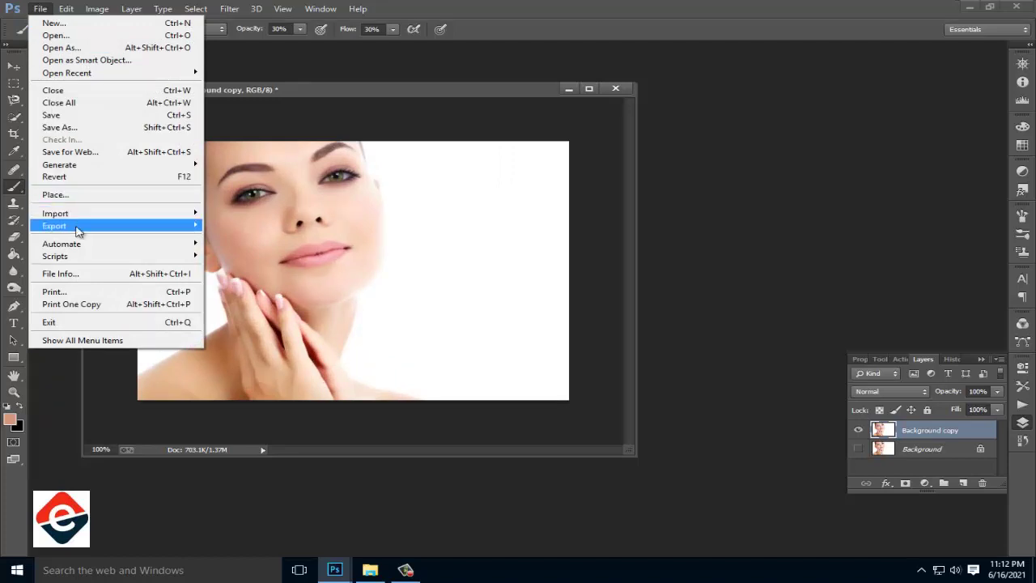
click(85, 128)
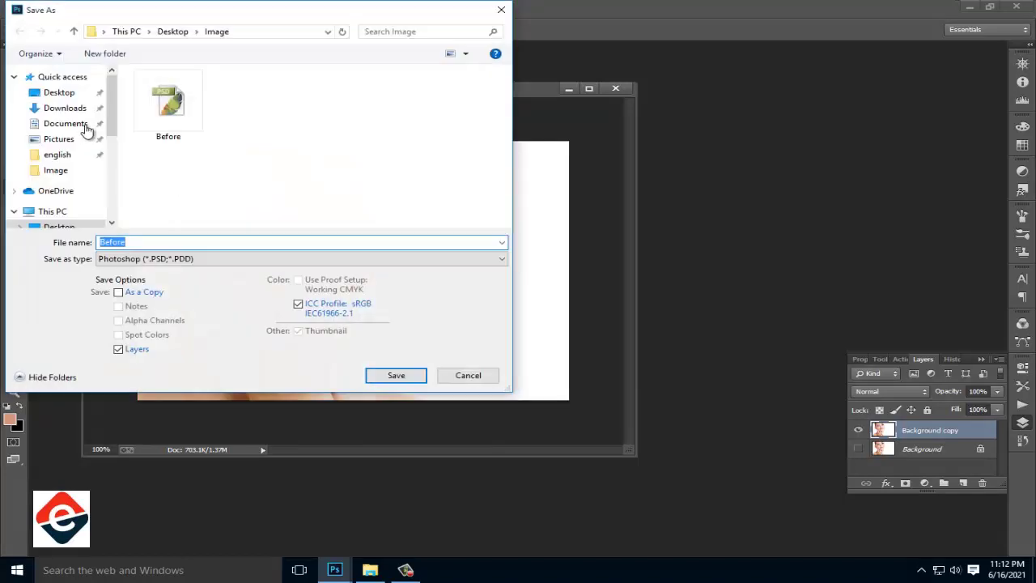
click(154, 241)
click(409, 376)
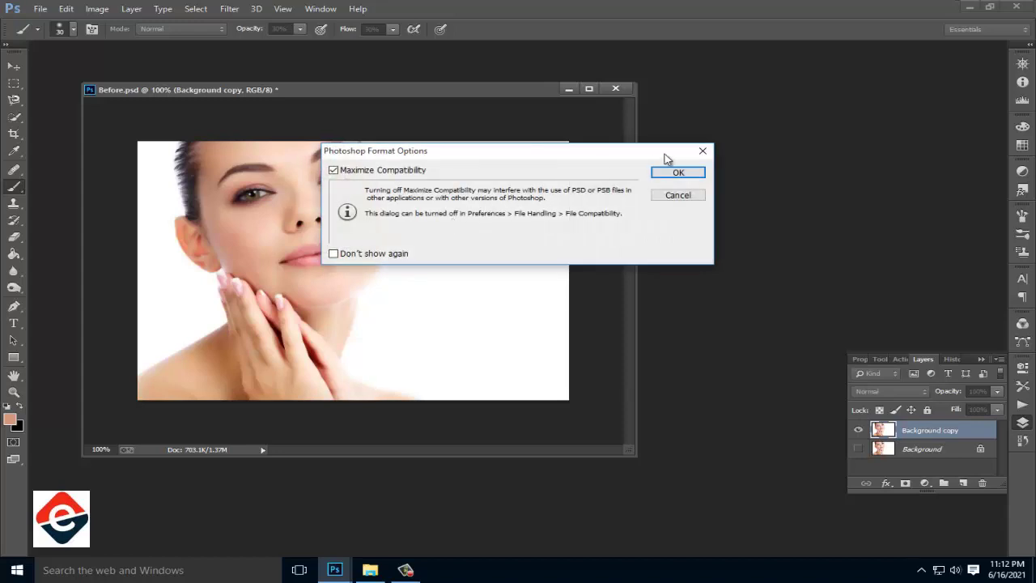
click(678, 175)
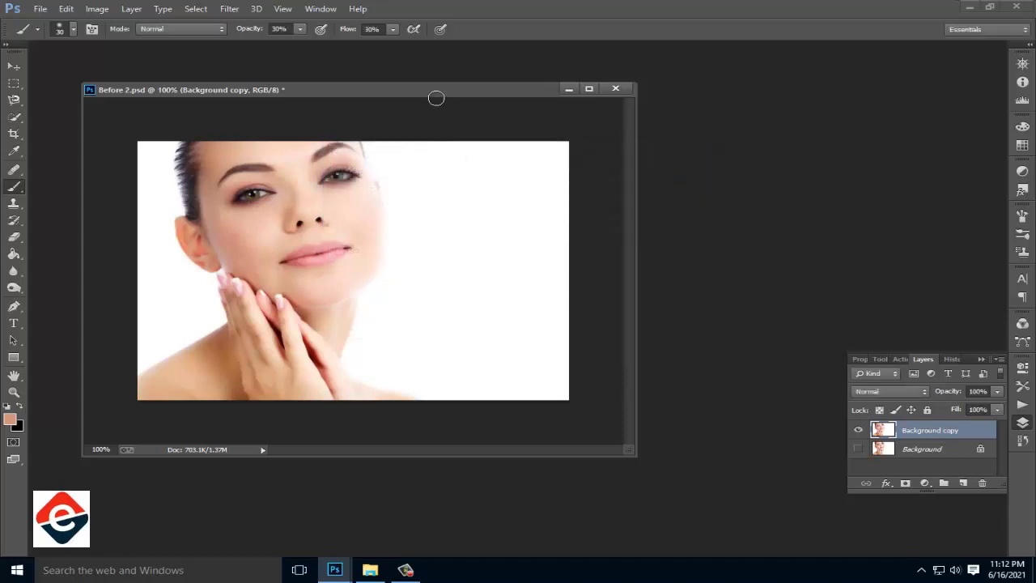
Move Before 2 aside and create a new Photo-preset Landscape 8 x 10 document.
drag(437, 97, 513, 98)
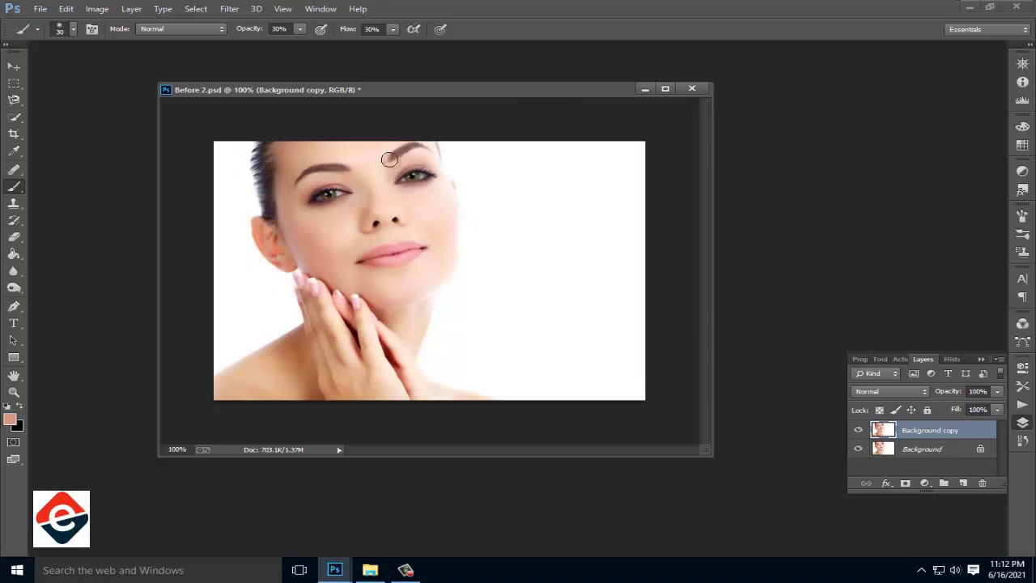
drag(396, 102, 348, 100)
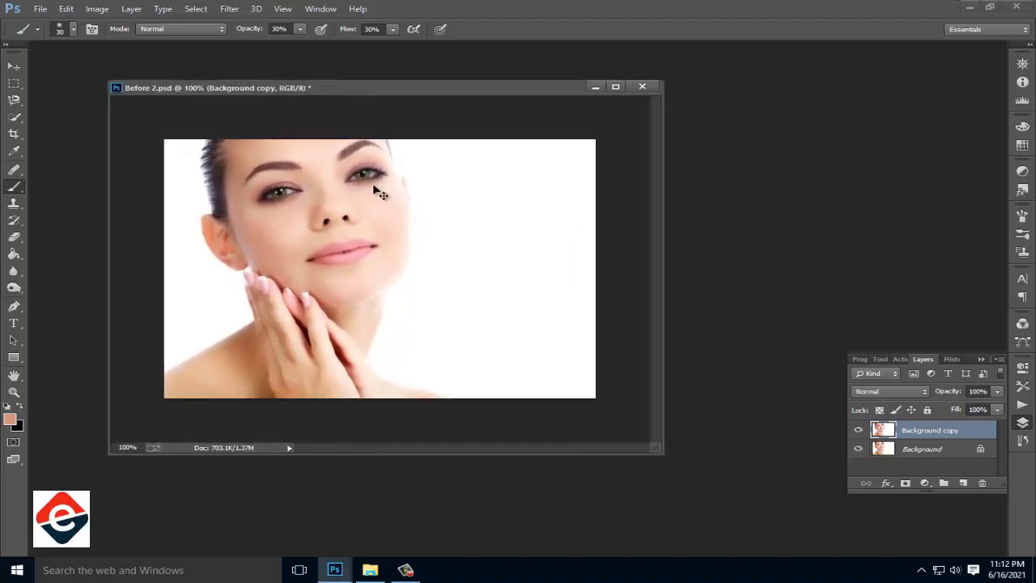
key(ctrl+n)
click(454, 150)
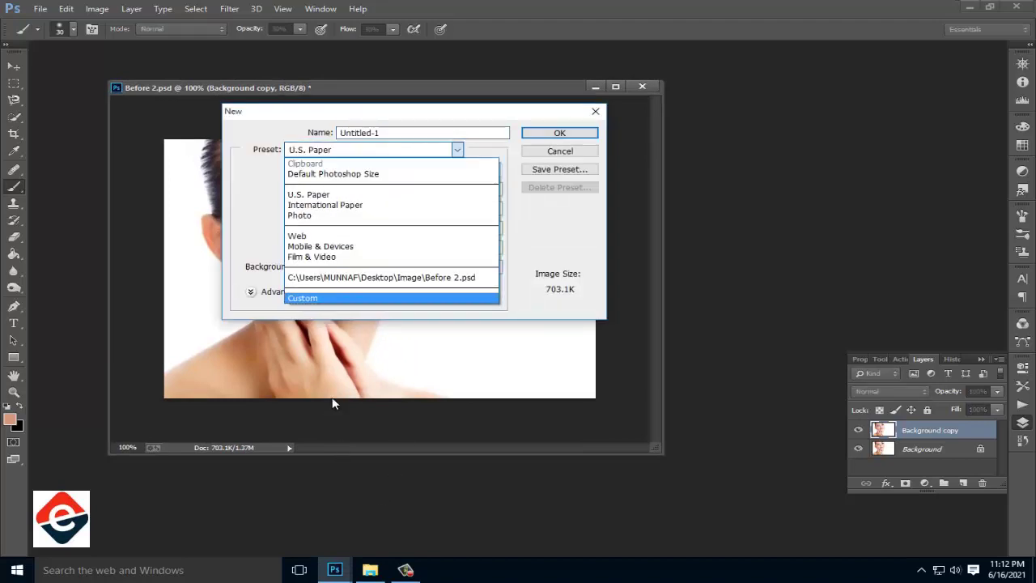
click(308, 216)
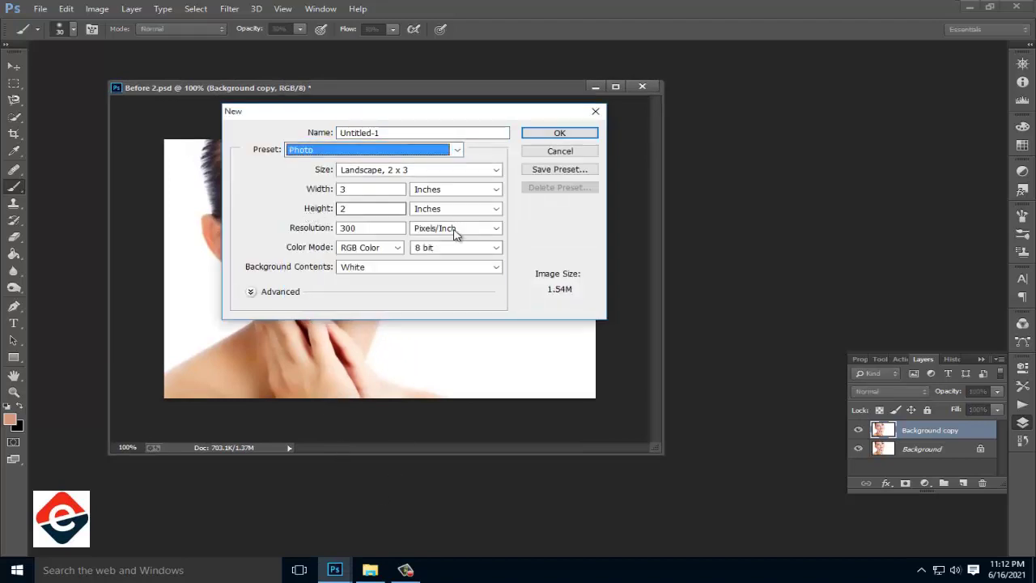
click(478, 169)
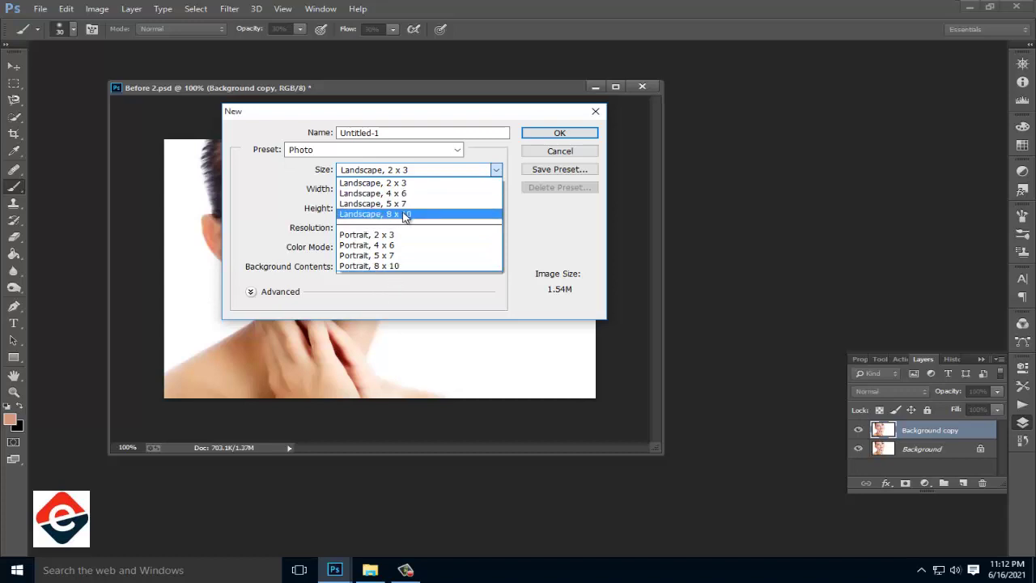
click(403, 214)
key(Return)
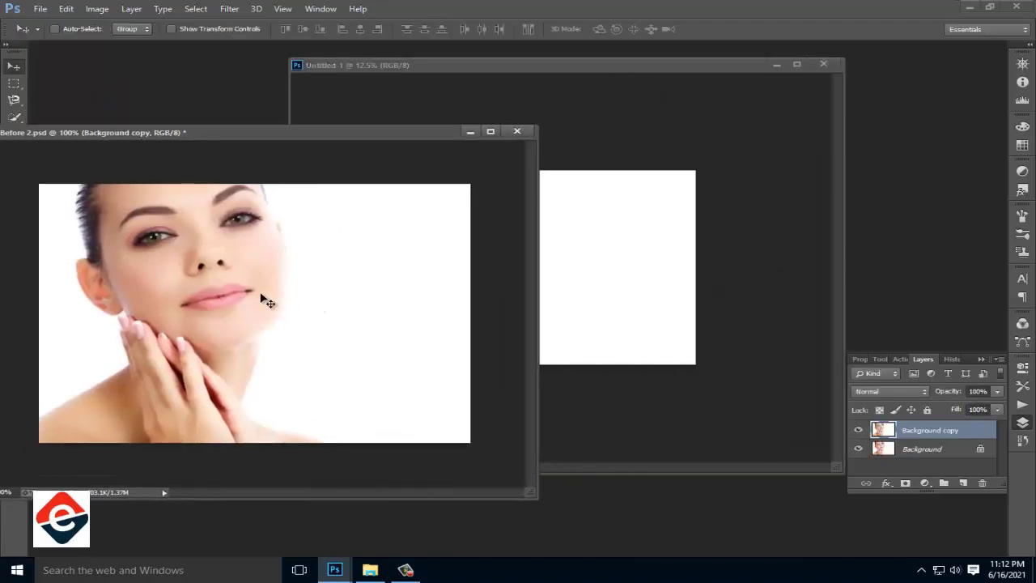
Copy the portrait into Untitled-1 and scale it down into the top-left corner.
mouse_move(232, 271)
mouse_down()
mouse_move(640, 275)
mouse_move(483, 255)
mouse_move(437, 188)
mouse_move(619, 334)
mouse_up()
key(ctrl+t)
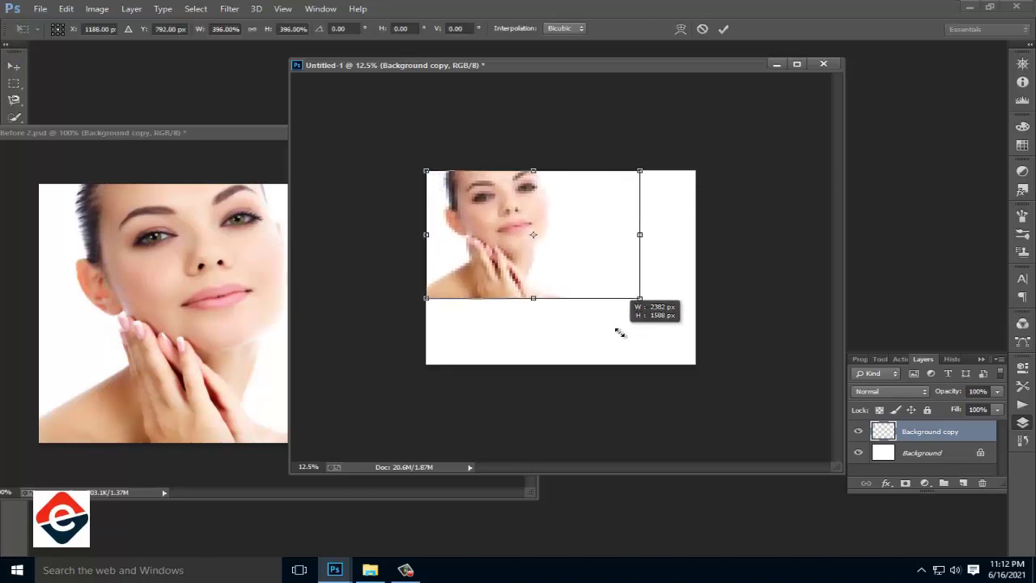
drag(619, 334, 534, 285)
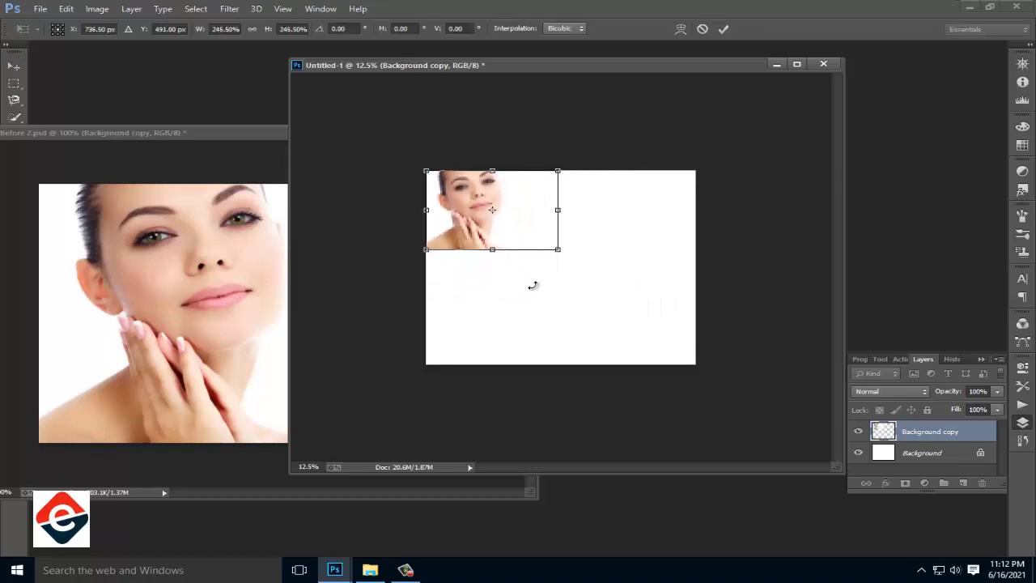
key(Return)
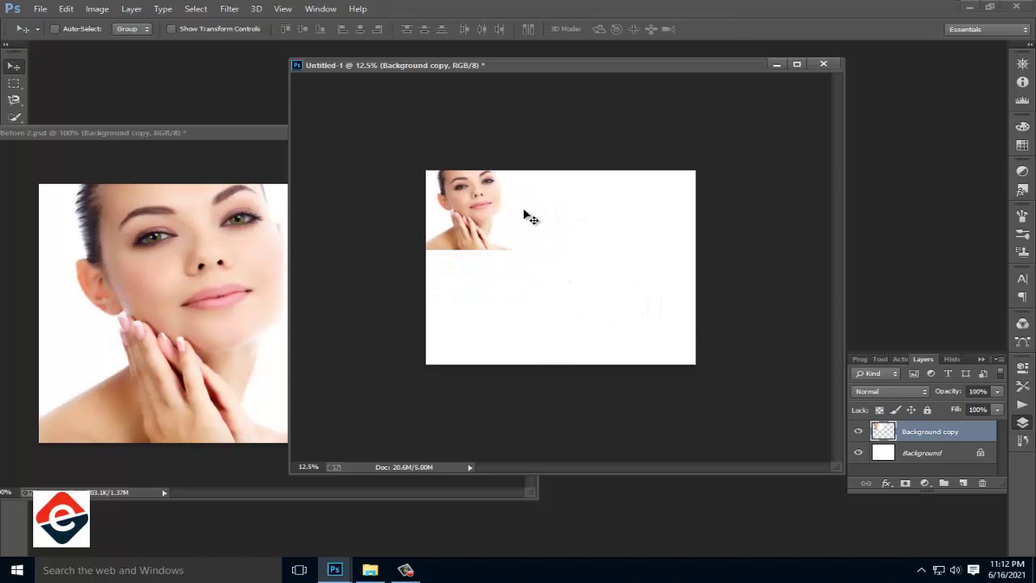
Select an area beside the small portrait, then select Before 2's Background layer.
key(m)
mouse_move(521, 167)
mouse_down()
mouse_move(640, 300)
mouse_move(602, 281)
mouse_up()
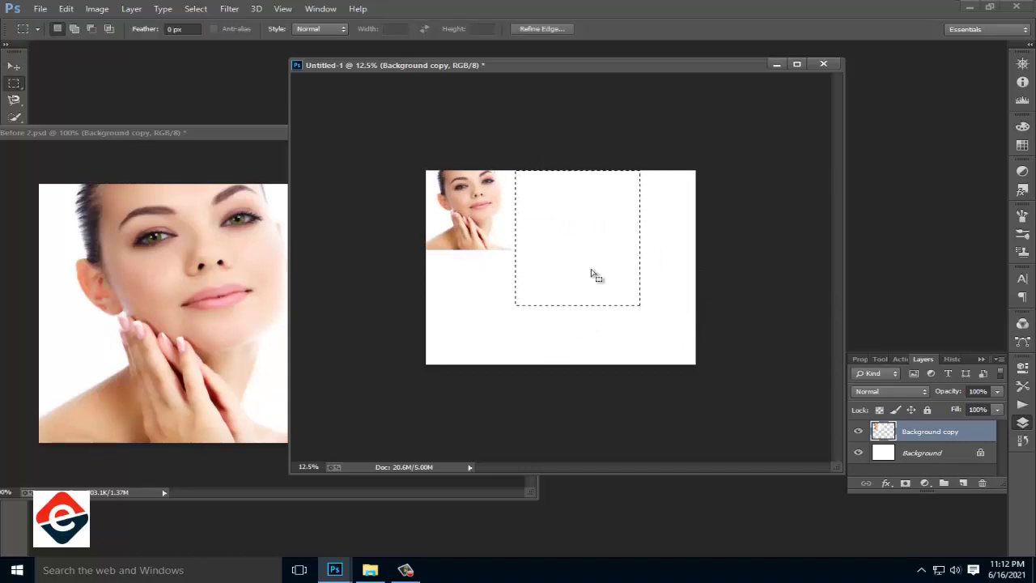
click(535, 109)
click(225, 209)
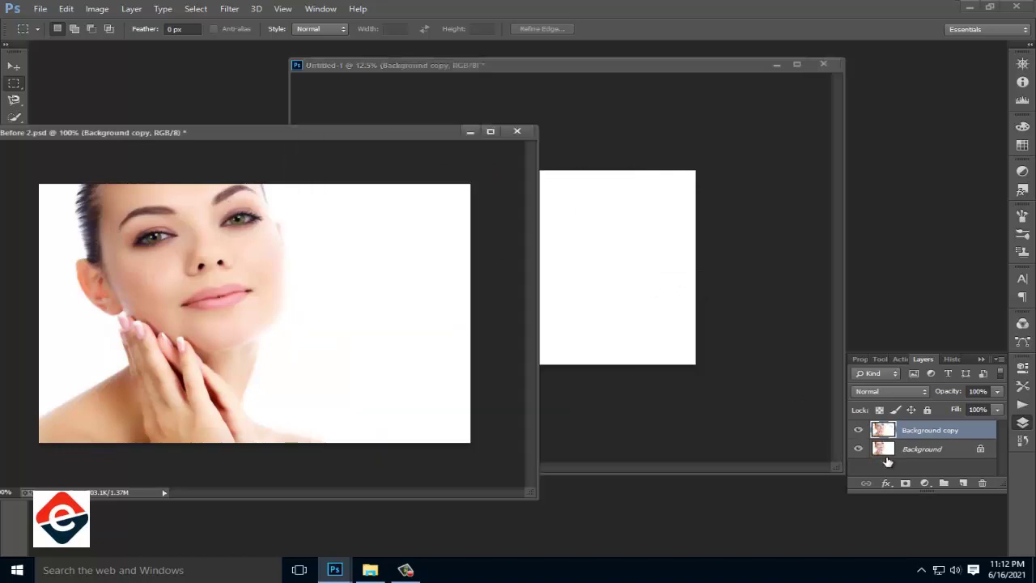
click(927, 451)
Copy the Before 2 portrait into Untitled-1 and roughly position both portrait layers.
key(v)
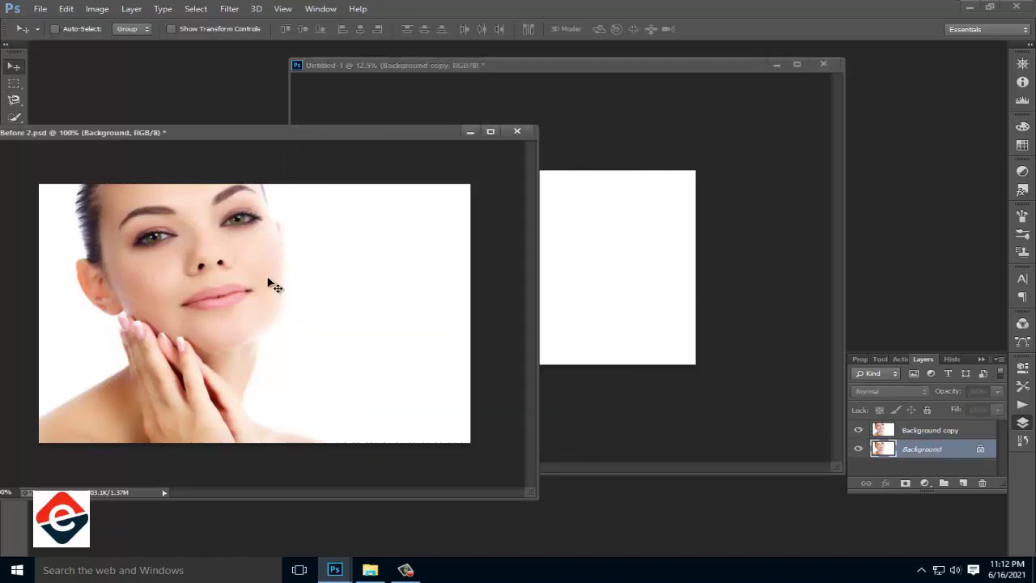
drag(232, 279, 584, 276)
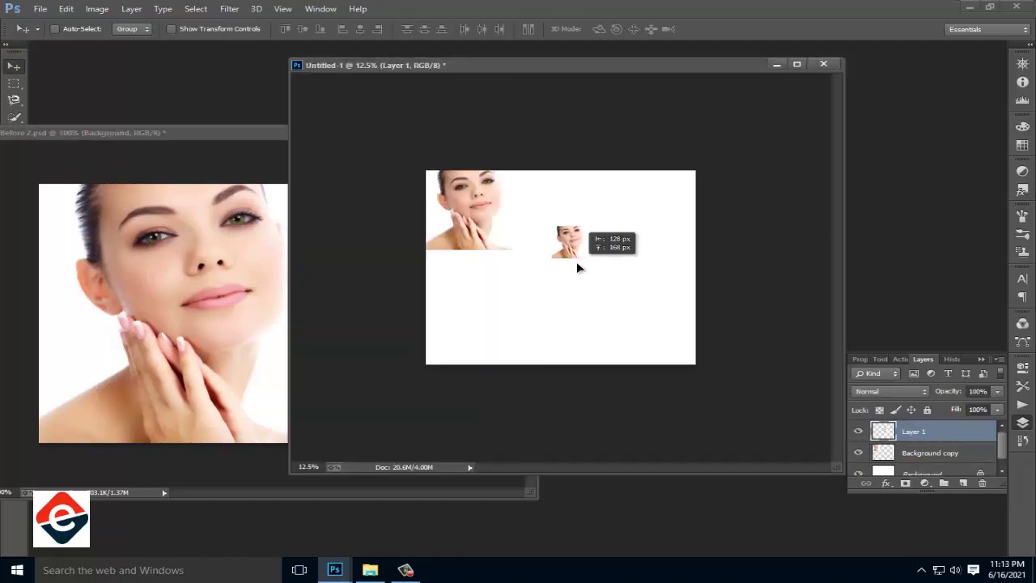
drag(584, 276, 577, 260)
drag(567, 299, 460, 332)
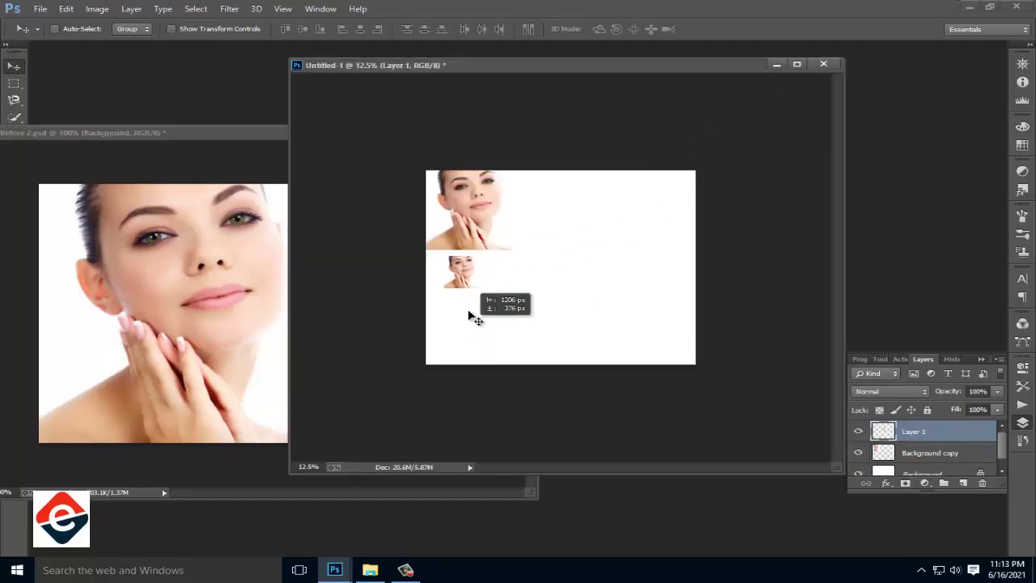
right_click(475, 201)
click(518, 209)
drag(494, 214, 617, 277)
Move Layer 1's portrait to the canvas top-left and enlarge it with Free Transform.
right_click(462, 265)
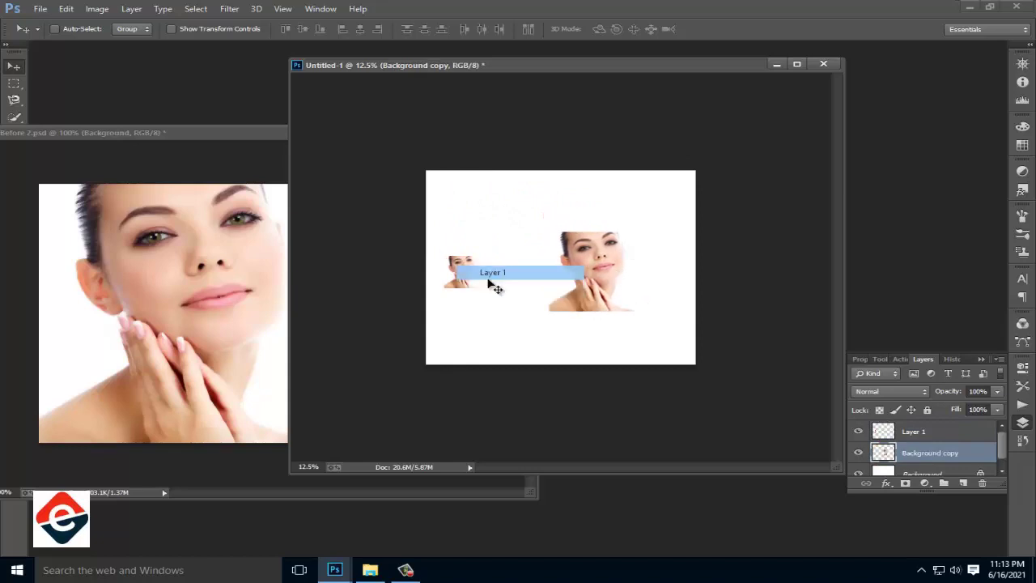
click(492, 272)
mouse_move(484, 283)
mouse_down()
mouse_move(468, 210)
mouse_move(613, 305)
mouse_move(604, 274)
mouse_up()
key(ctrl+t)
key(Return)
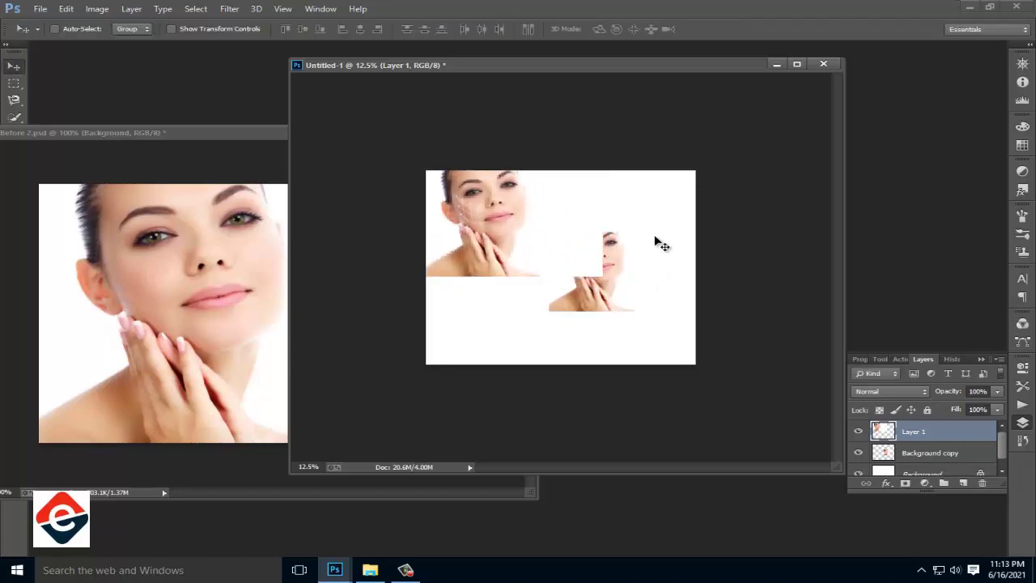
Stack Background copy above Layer 1 and align that portrait with the canvas top.
right_click(600, 293)
click(613, 294)
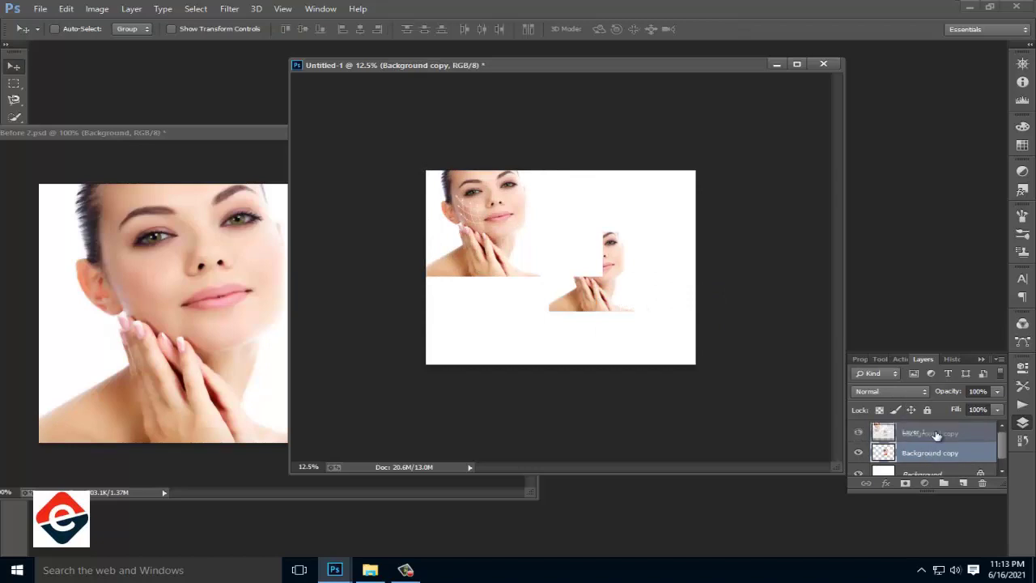
drag(947, 454, 942, 429)
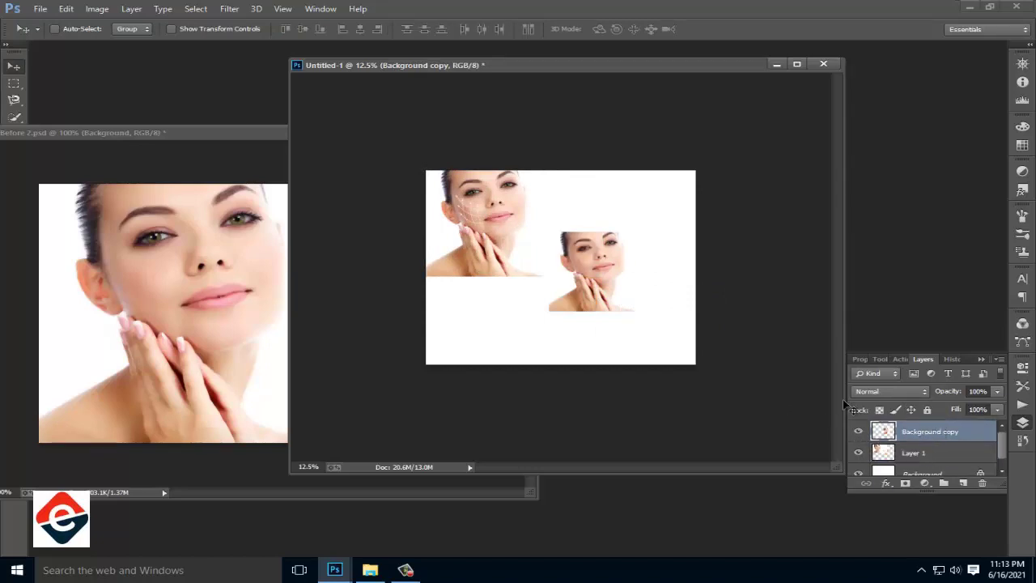
drag(592, 277, 581, 222)
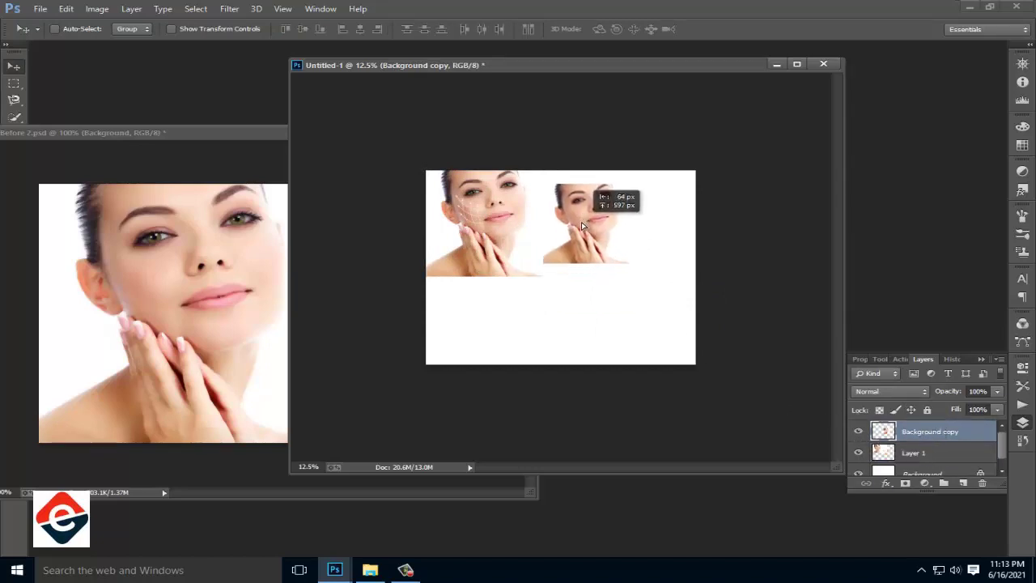
click(797, 64)
key(ctrl+plus)
key(ctrl+plus)
Move the right-hand portrait up and scale it to match the left one.
right_click(588, 172)
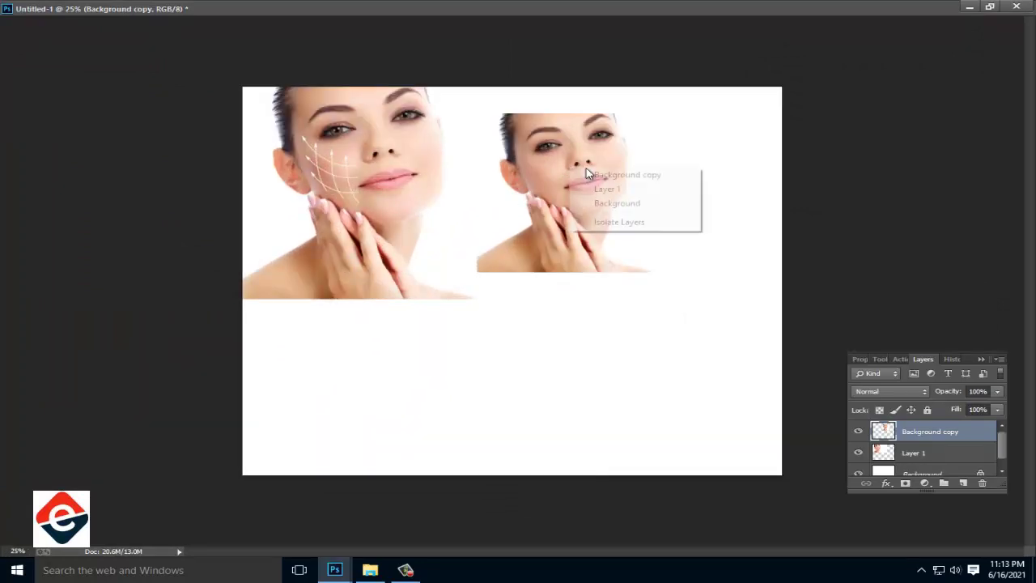
click(599, 174)
drag(604, 183, 587, 156)
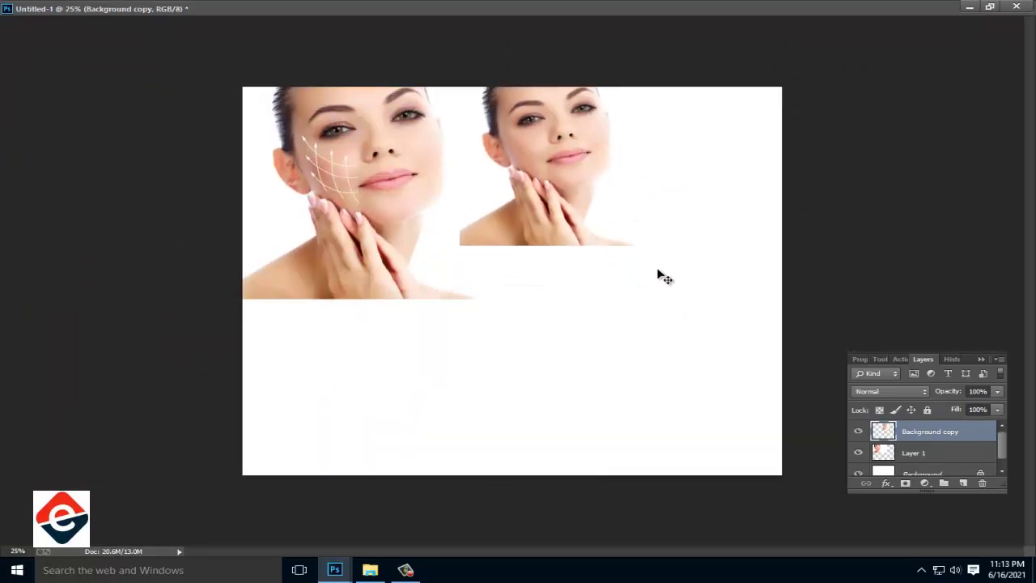
key(ctrl+t)
drag(638, 246, 711, 277)
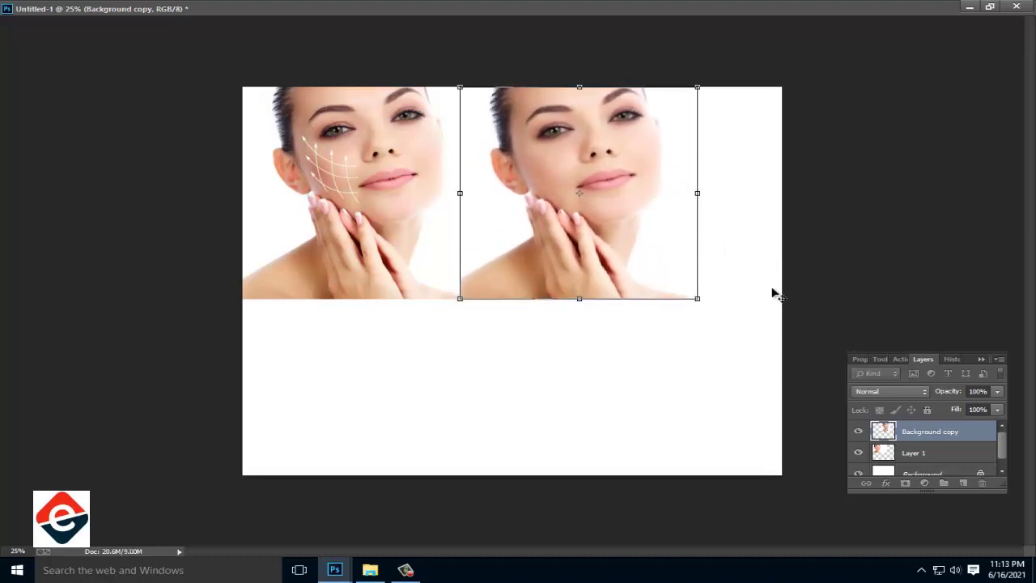
key(Return)
Nudge the right portrait about 28 px right, then marquee-select the strip holding both portraits.
alt+click(644, 282)
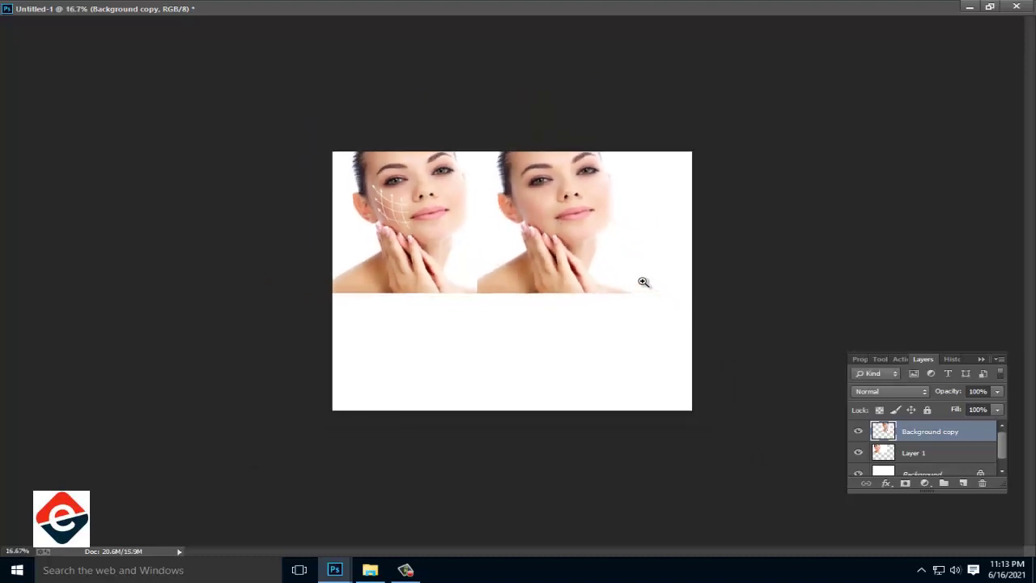
alt+click(580, 296)
click(580, 296)
key(ctrl+plus)
key(ctrl+plus)
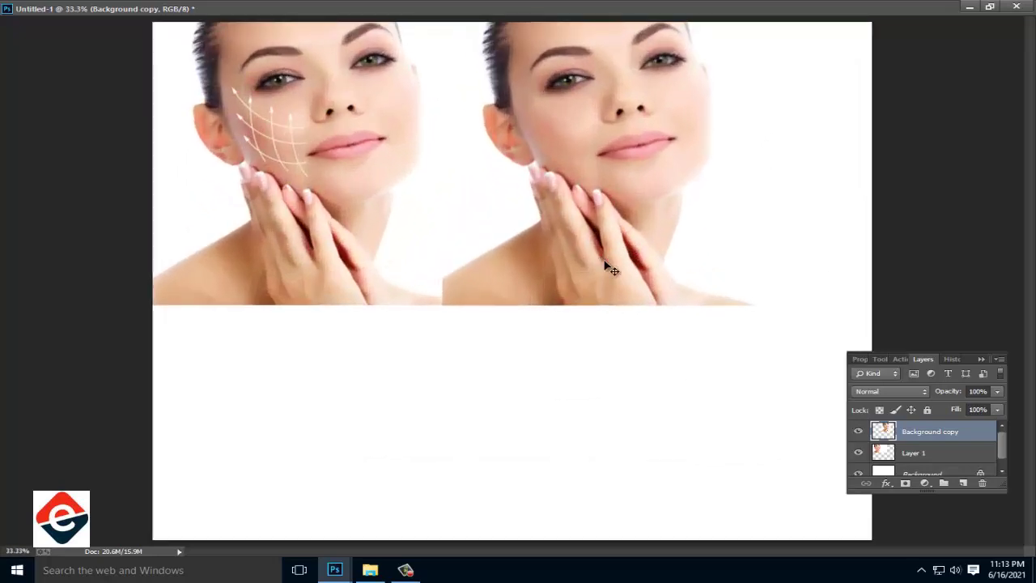
drag(608, 269, 621, 269)
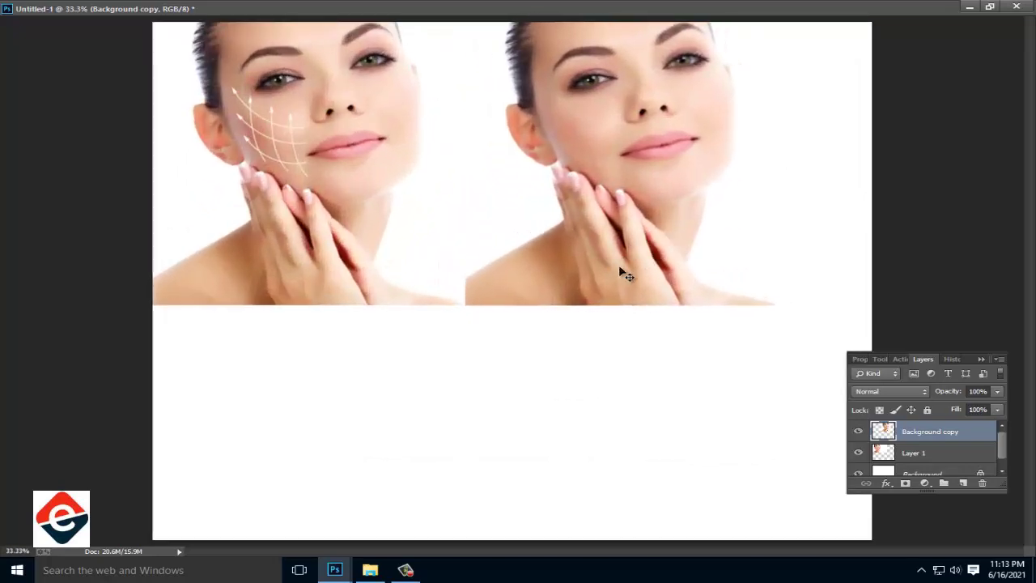
key(ctrl+minus)
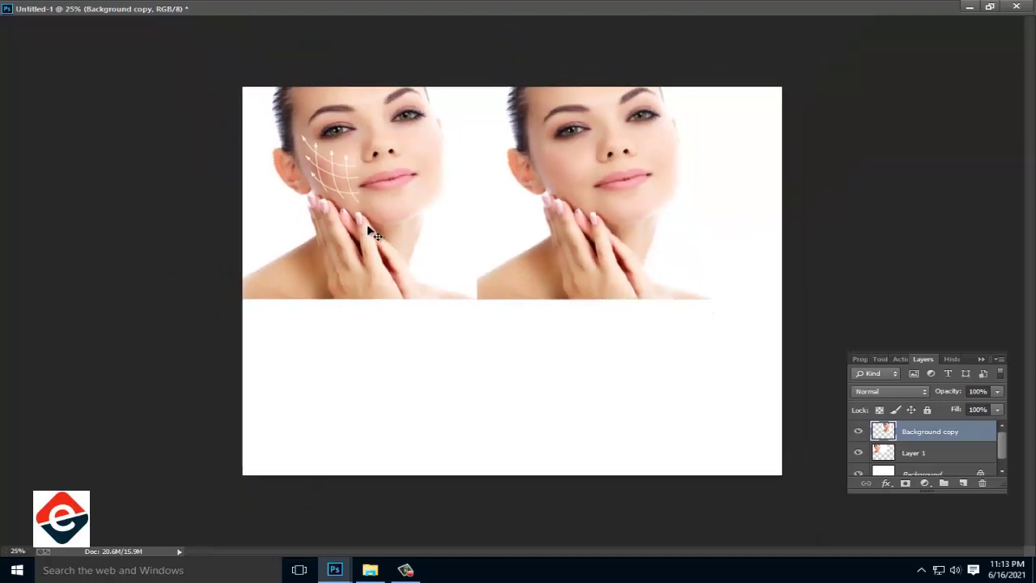
drag(242, 86, 716, 302)
click(989, 7)
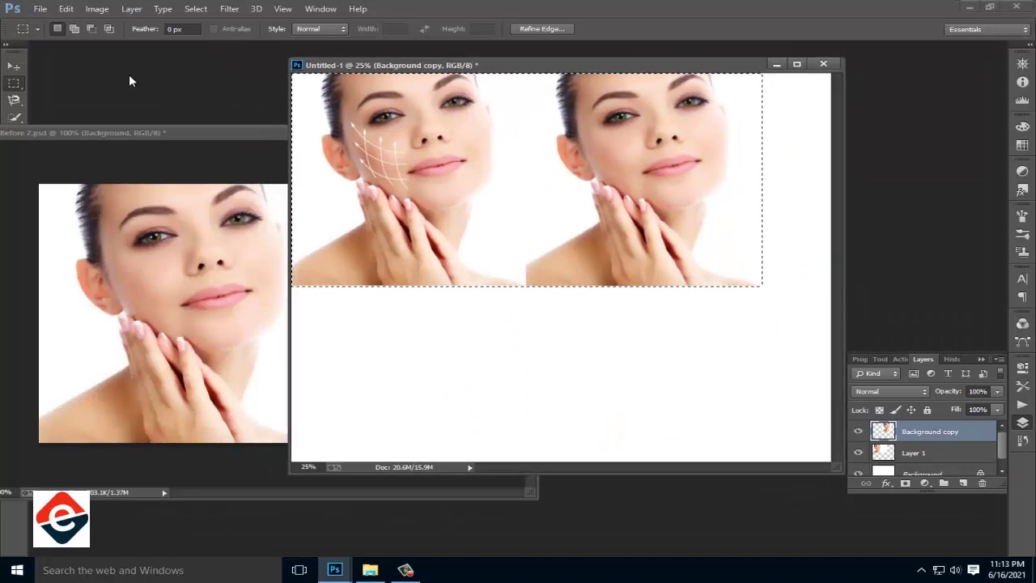
Crop Untitled-1 to the selected before-and-after strip with Image > Crop and open Save As.
click(68, 9)
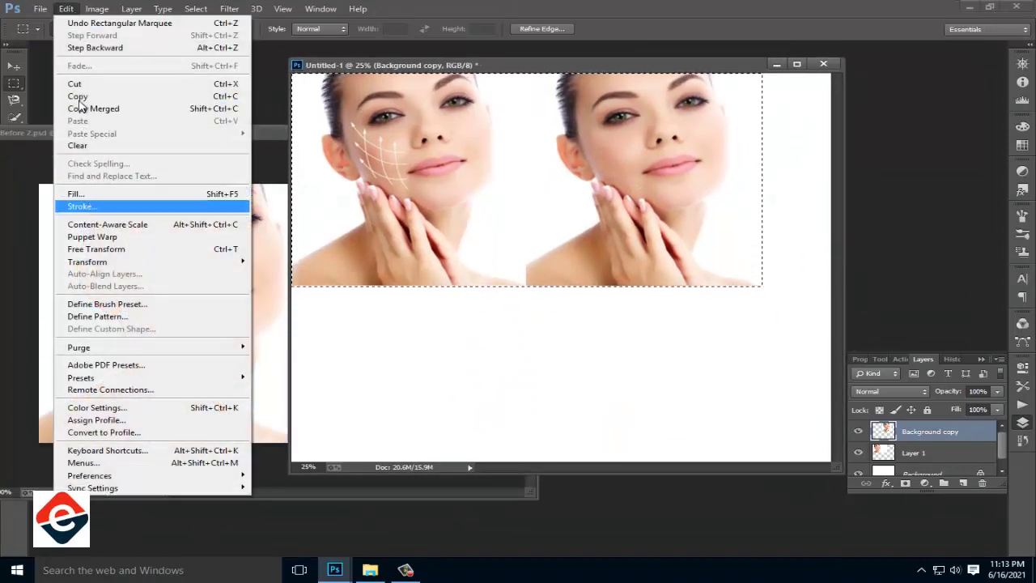
click(113, 139)
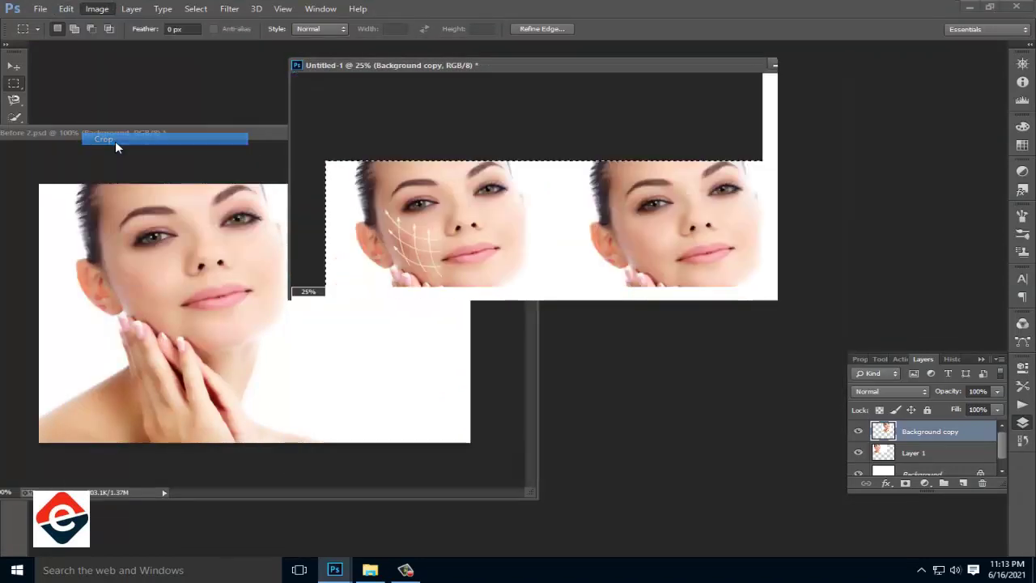
key(ctrl+minus)
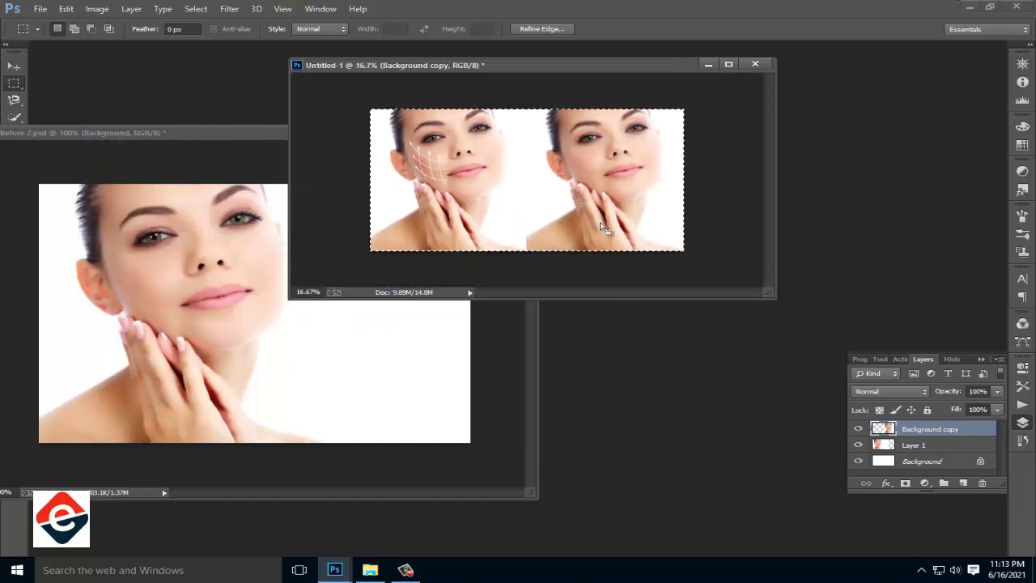
click(729, 68)
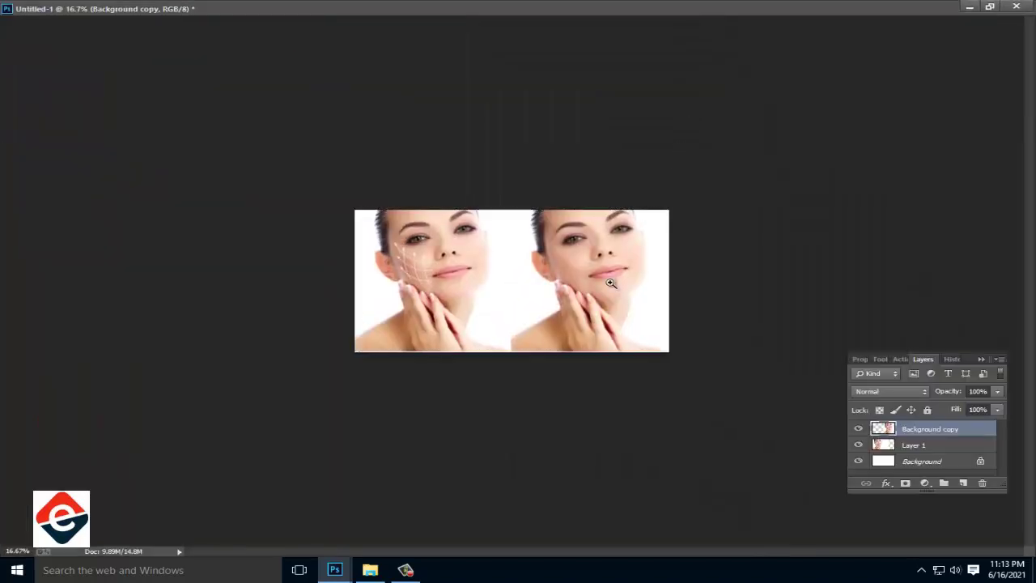
key(ctrl+plus)
key(ctrl+plus)
key(ctrl+minus)
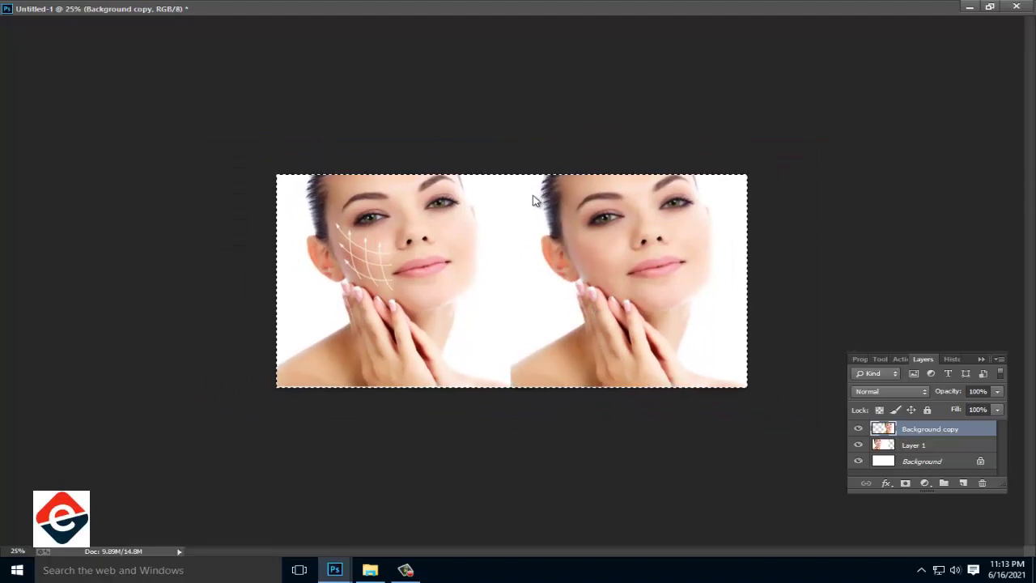
key(ctrl+s)
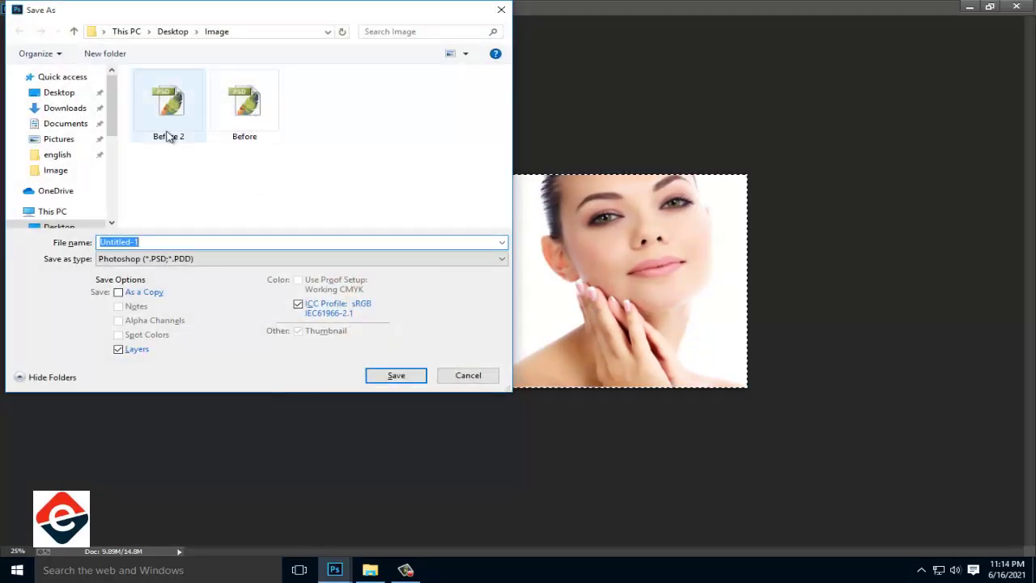
Save the image as Before 3 in PSD format, accepting the format options.
click(168, 138)
click(158, 243)
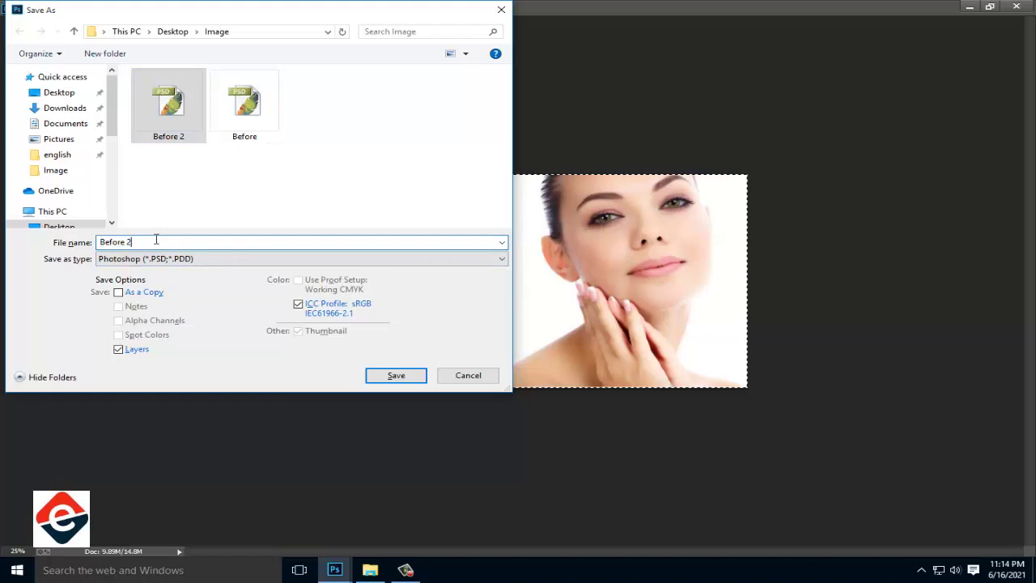
key(BackSpace)
text(3)
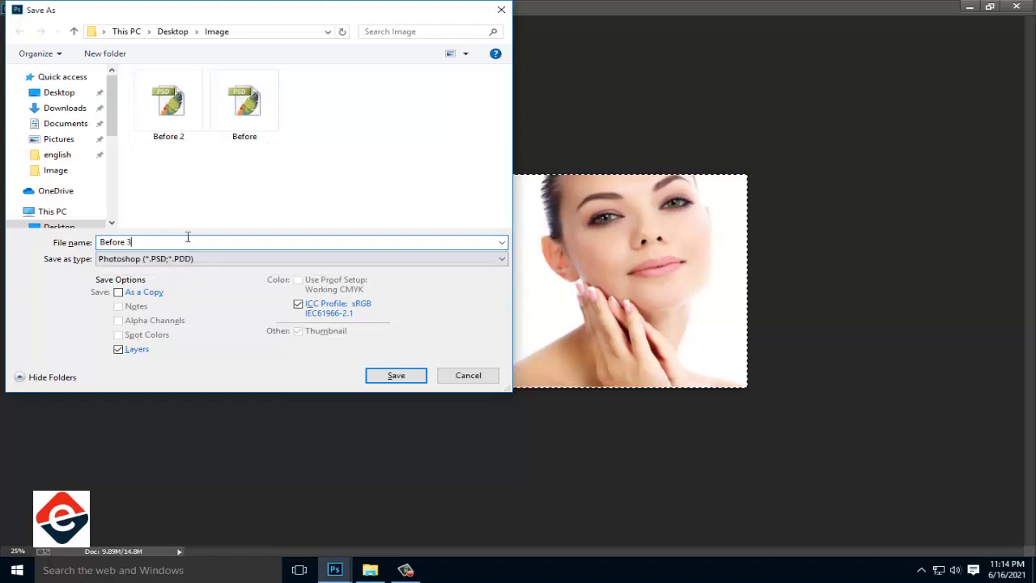
key(Return)
key(Return)
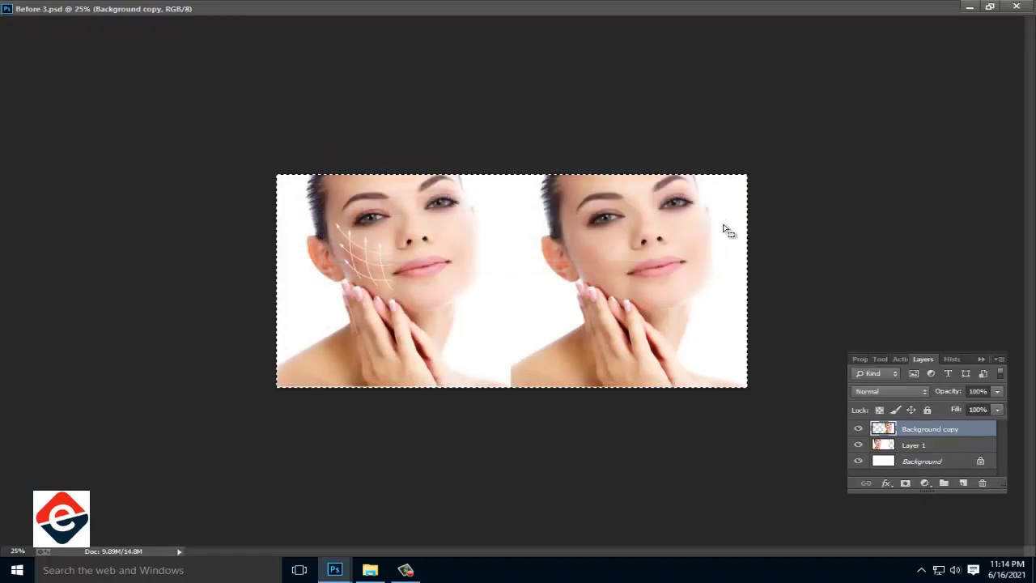
alt+click(659, 263)
Close Before 3 and Before 2 without saving, then minimize Photoshop to show the Image folder.
alt+click(660, 263)
key(ctrl+a)
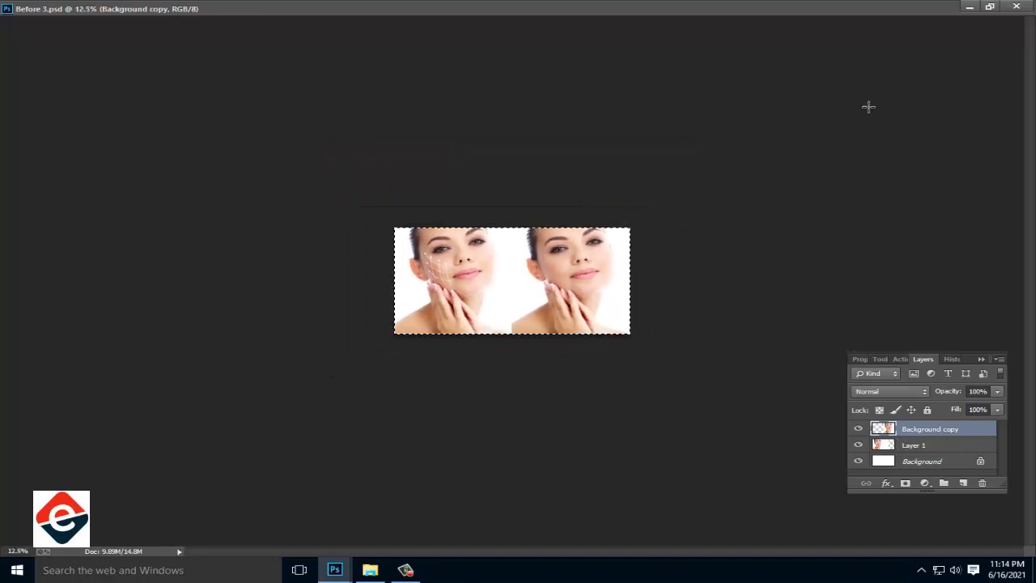
key(f)
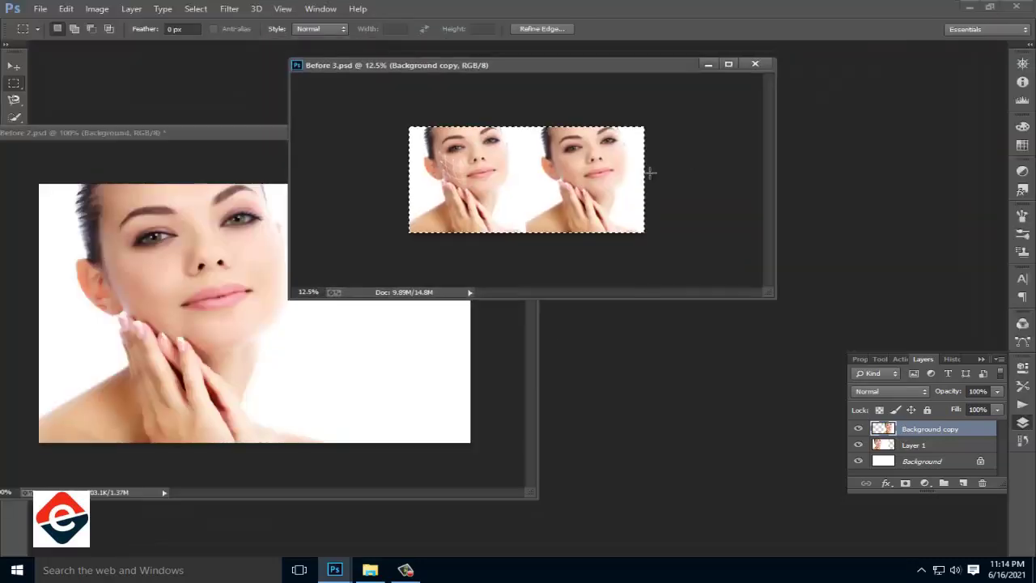
mouse_move(574, 73)
mouse_down()
mouse_move(542, 183)
mouse_move(472, 161)
mouse_up()
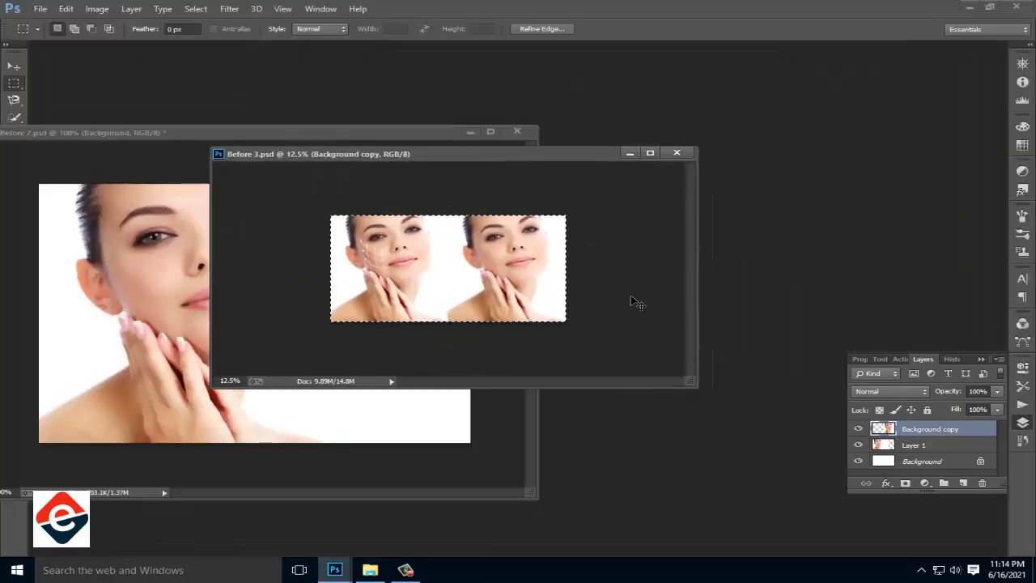
key(ctrl+d)
alt+click(506, 285)
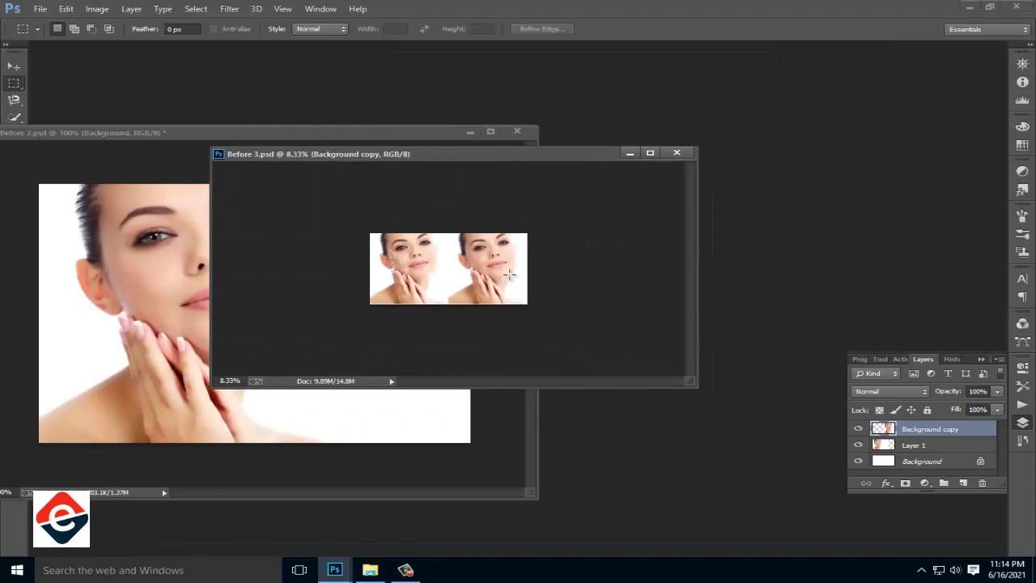
click(678, 154)
click(517, 131)
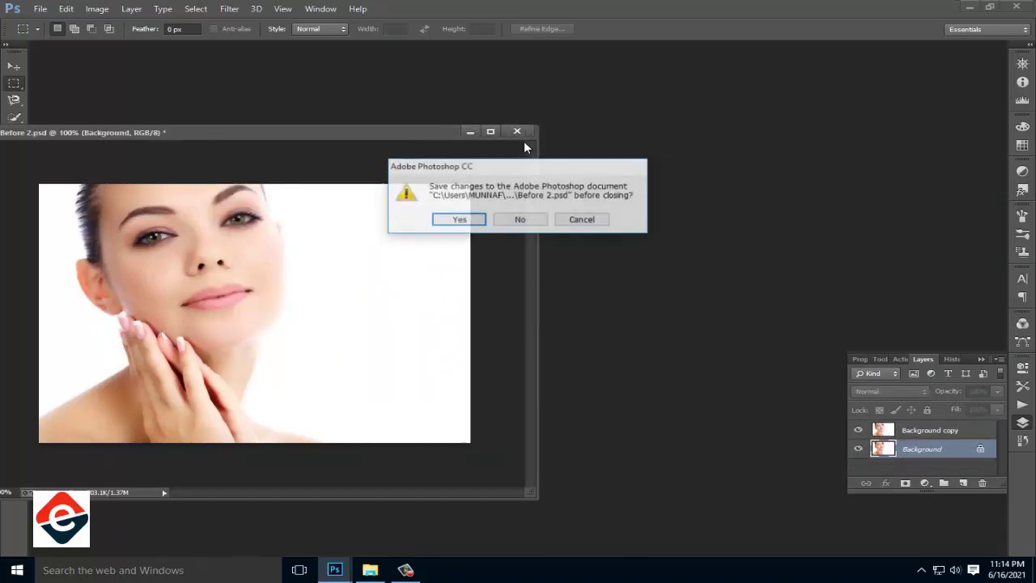
click(536, 220)
click(972, 6)
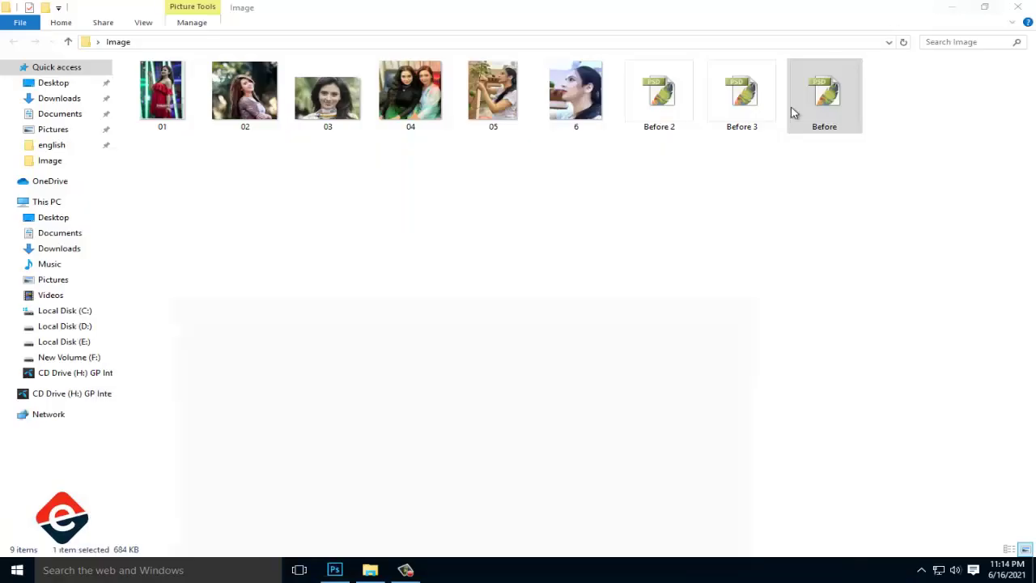